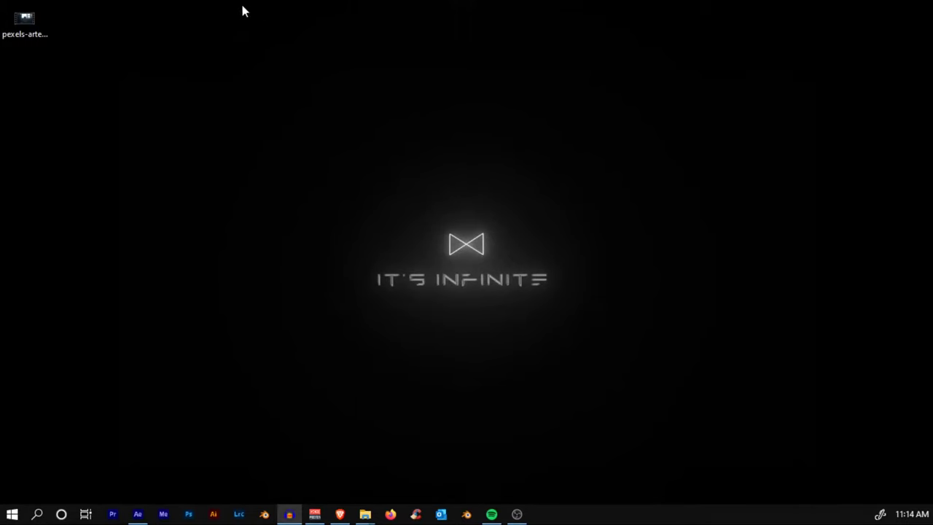
Preview the stock clip, open it in After Effects and enlarge the Timeline
{"action": "double_click", "coordinate": [25, 31]}
{"action": "left_click_drag", "start_coordinate": [24, 24], "coordinate": [75, 228]}
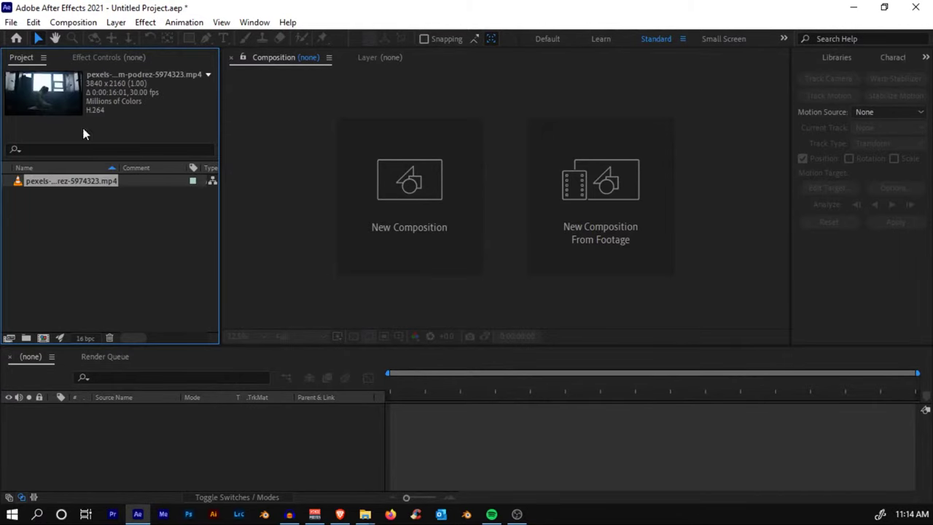
{"action": "left_click_drag", "start_coordinate": [243, 344], "coordinate": [244, 317]}
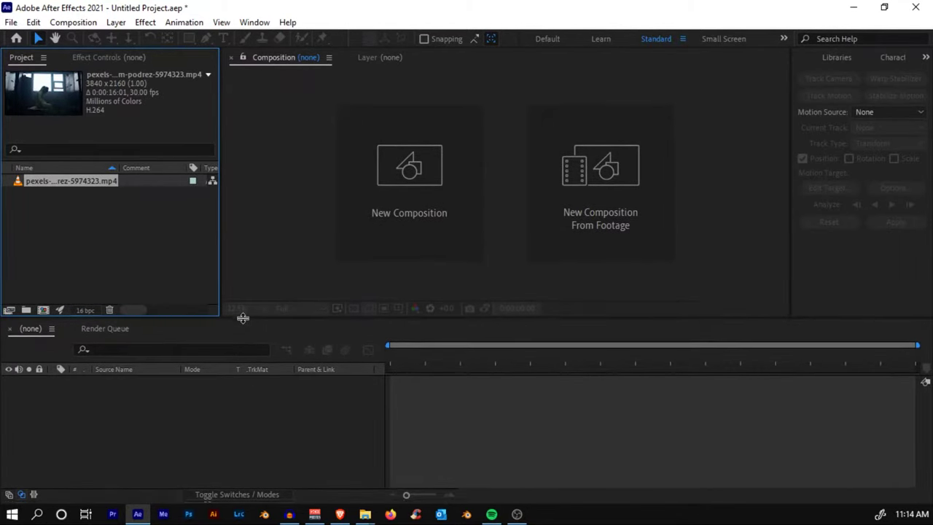
Build the pexels-artem-podrez-5974323 composition from the clip and scrub through its 16 seconds
{"action": "left_click_drag", "start_coordinate": [79, 180], "coordinate": [61, 380]}
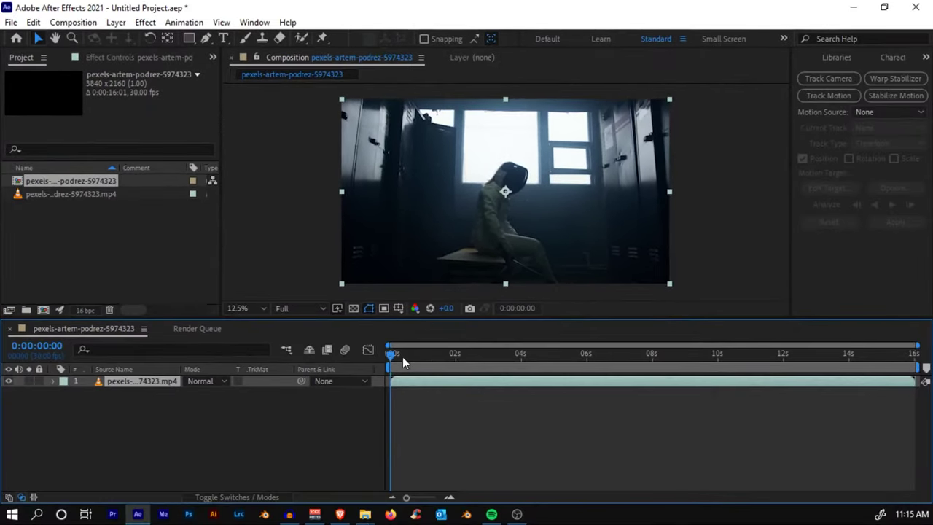
{"action": "left_click_drag", "start_coordinate": [541, 418], "coordinate": [932, 425]}
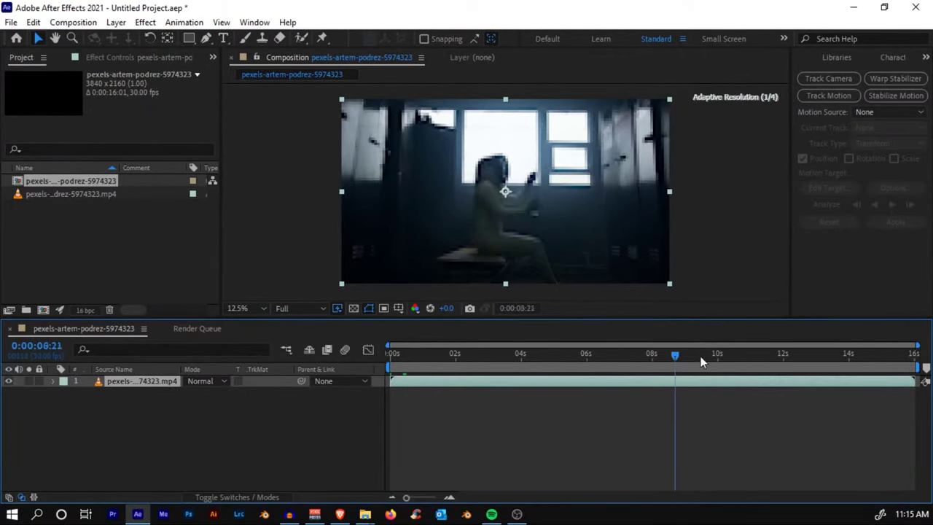
{"action": "left_click_drag", "start_coordinate": [701, 362], "coordinate": [916, 362]}
Set the composition to width 1920, name it Main, and make its duration 0:00:03:00
{"action": "left_click", "coordinate": [73, 22]}
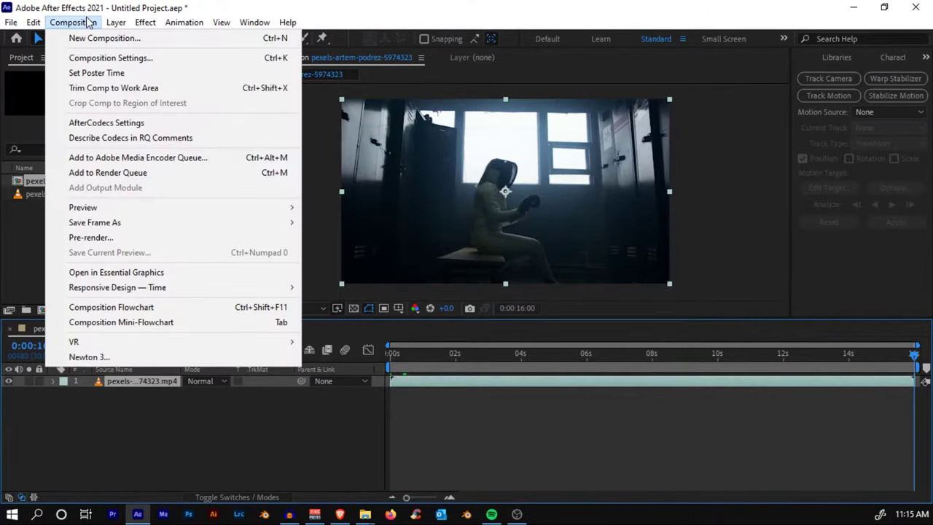
{"action": "left_click", "coordinate": [112, 57]}
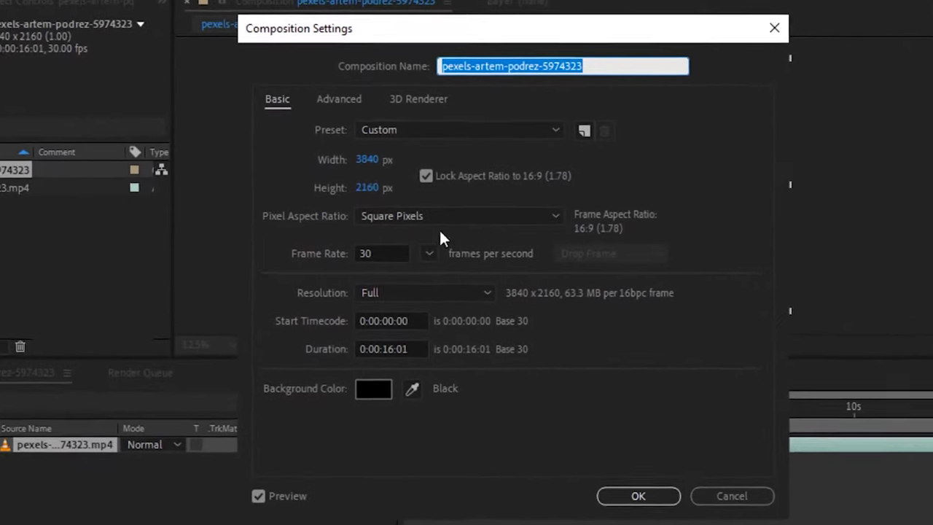
{"action": "left_click", "coordinate": [371, 160]}
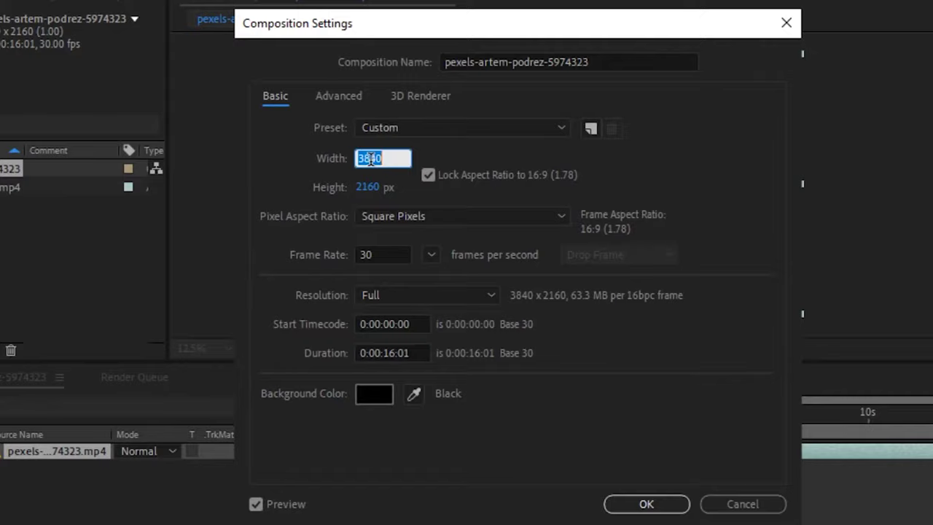
{"action": "type", "text": "1920"}
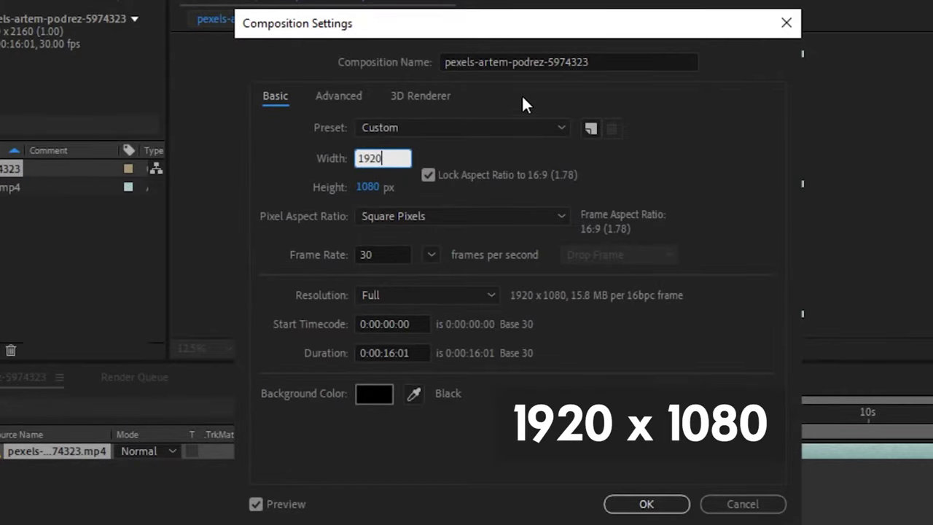
{"action": "left_click", "coordinate": [616, 57]}
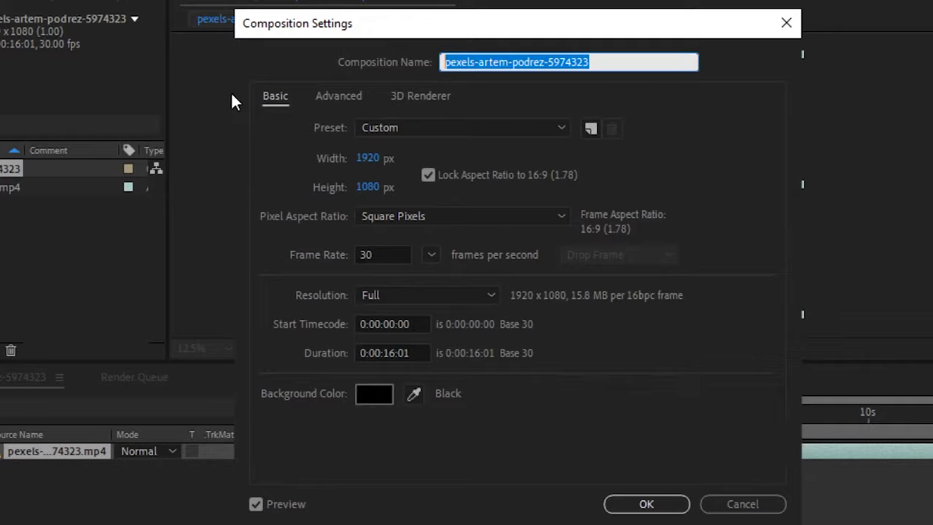
{"action": "type", "text": "Main"}
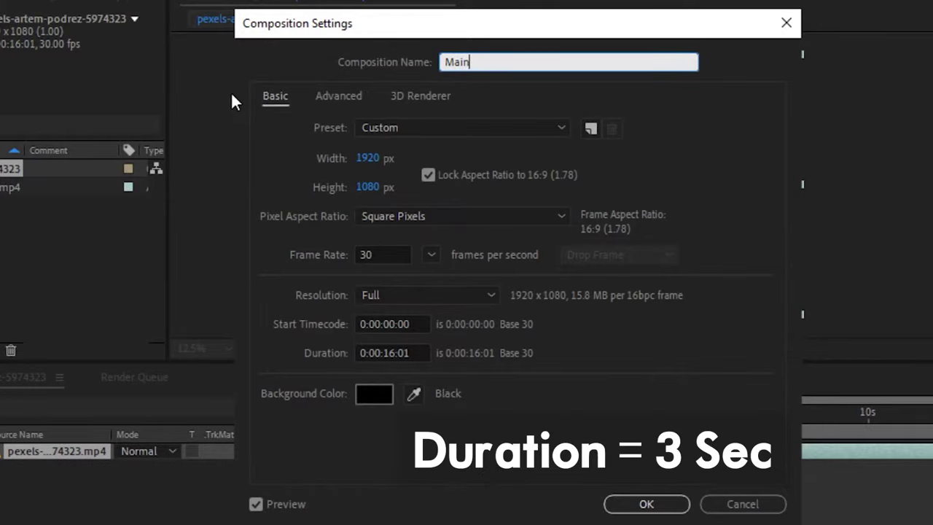
{"action": "left_click", "coordinate": [387, 354]}
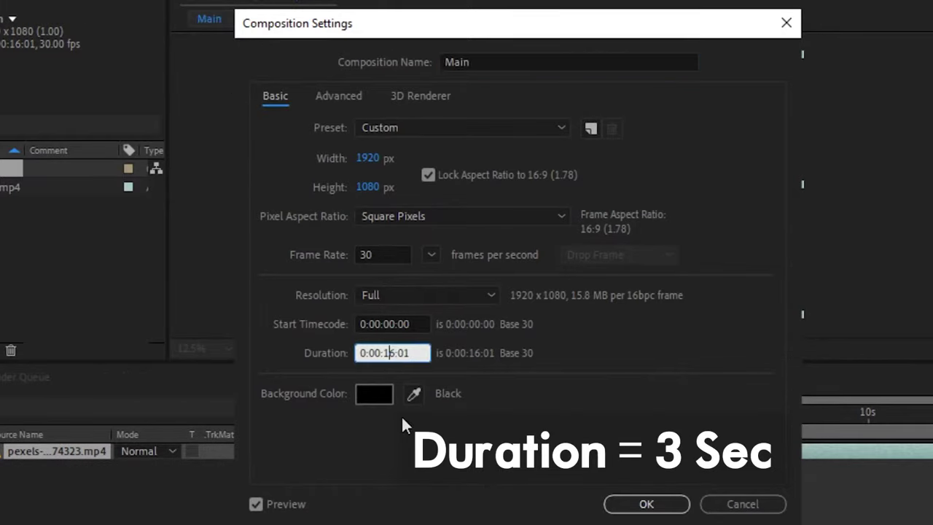
{"action": "key", "text": "BackSpace"}
{"action": "key", "text": "BackSpace"}
{"action": "type", "text": "3:"}
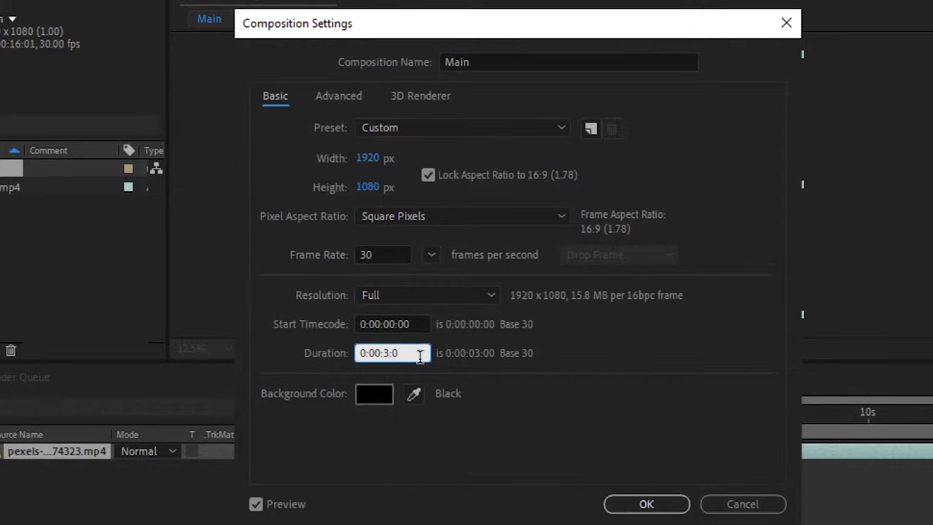
{"action": "type", "text": "0"}
{"action": "left_click", "coordinate": [624, 501]}
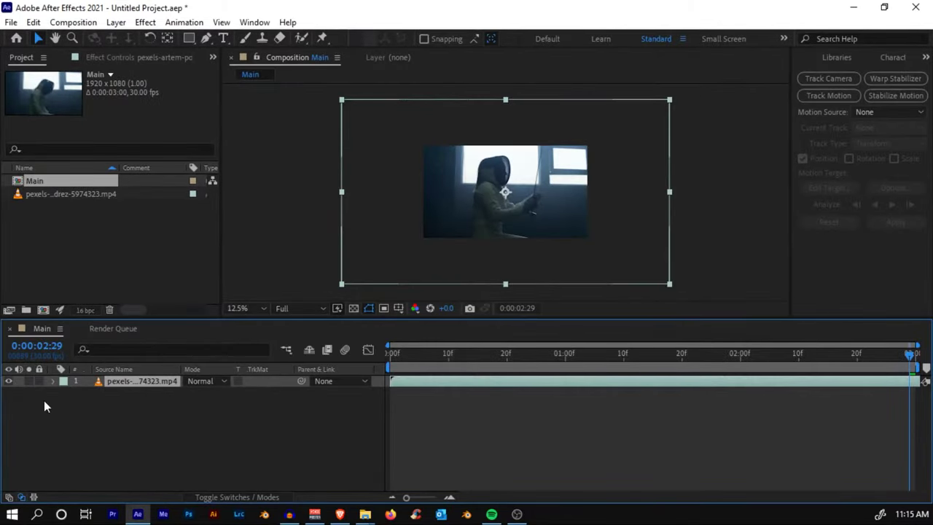
Return to the first frame and fit the 4K footage layer to the composition
{"action": "left_click_drag", "start_coordinate": [883, 366], "coordinate": [271, 387]}
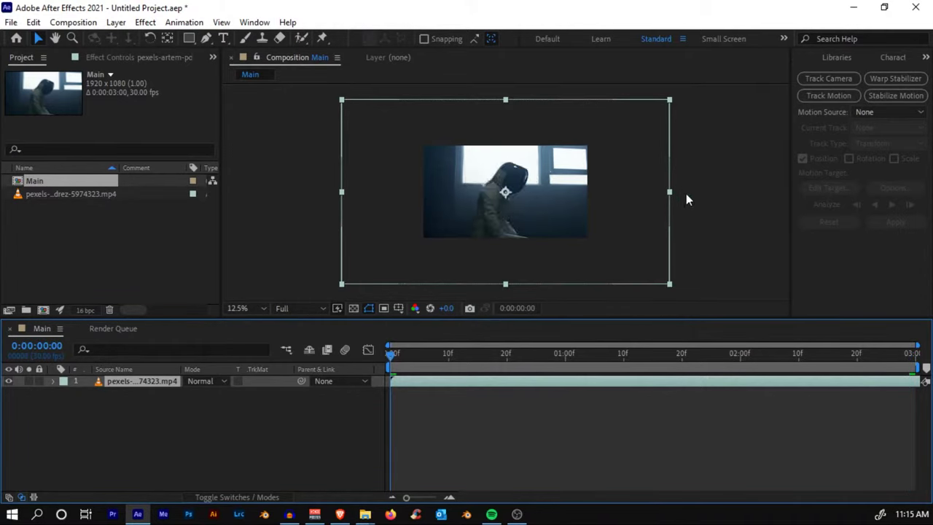
{"action": "key", "text": "period"}
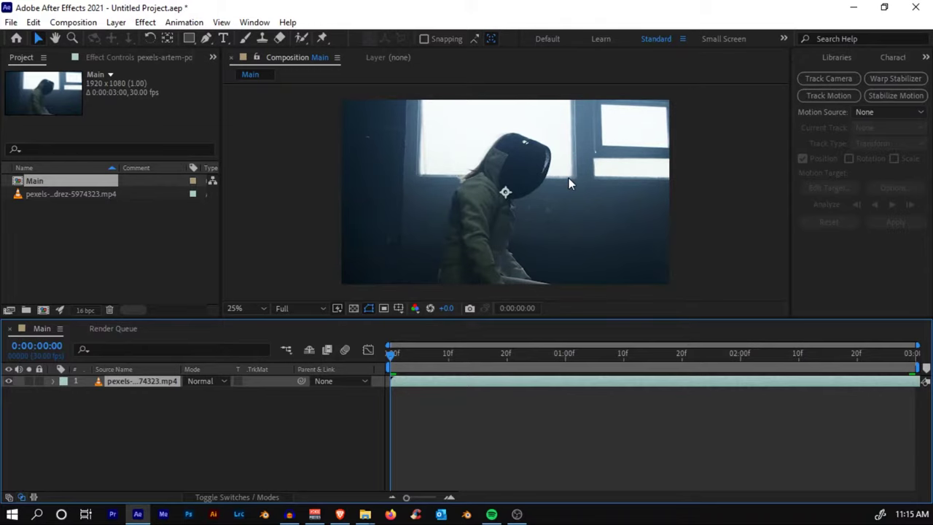
{"action": "key", "text": "comma"}
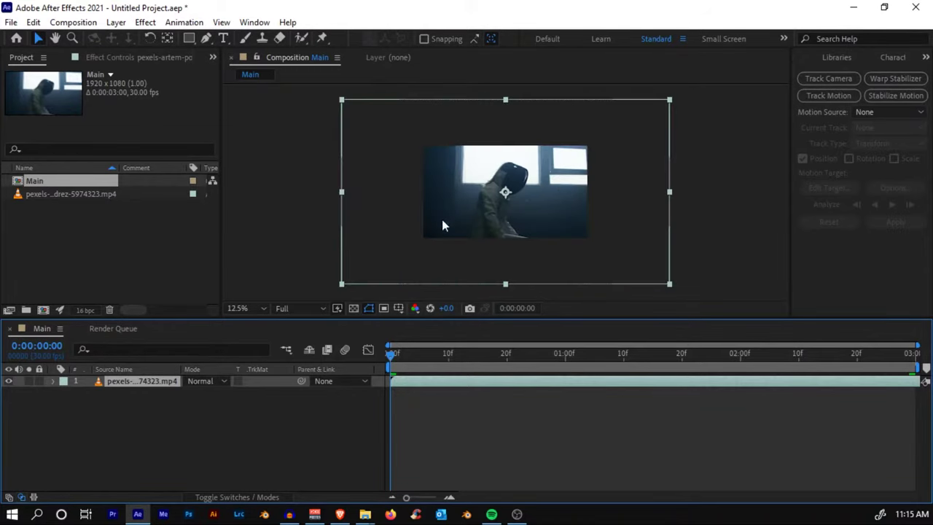
{"action": "right_click", "coordinate": [415, 383]}
{"action": "mouse_move", "coordinate": [468, 175]}
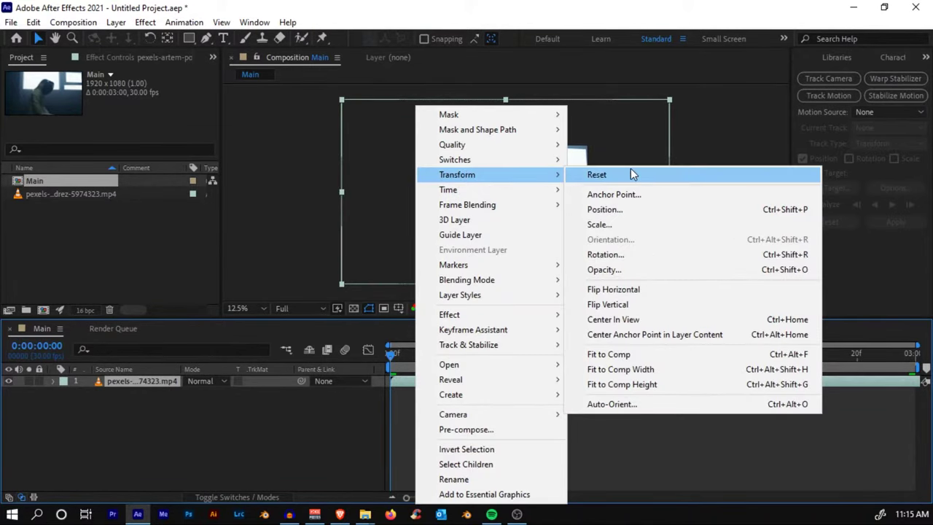
{"action": "left_click", "coordinate": [621, 355]}
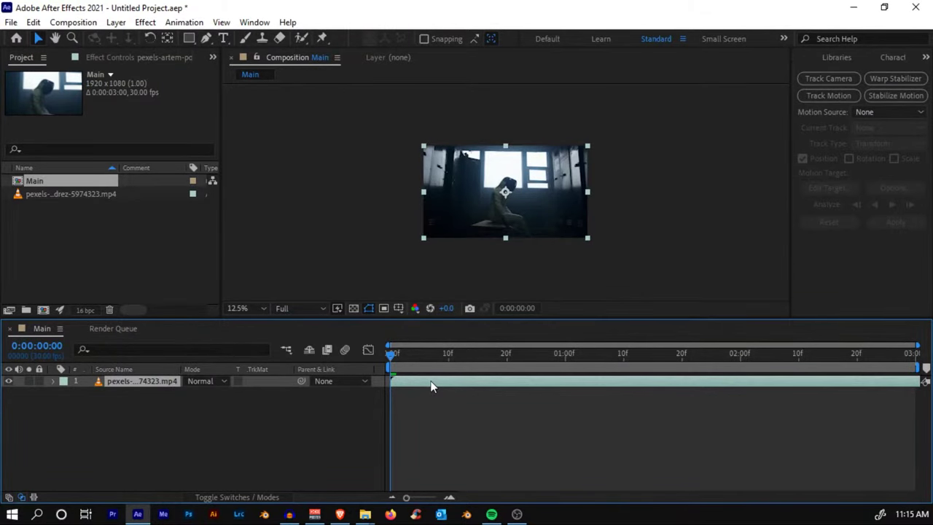
Start pre-composing the footage layer, entering Main_Footage as the new composition name
{"action": "key", "text": "ctrl+shift+c"}
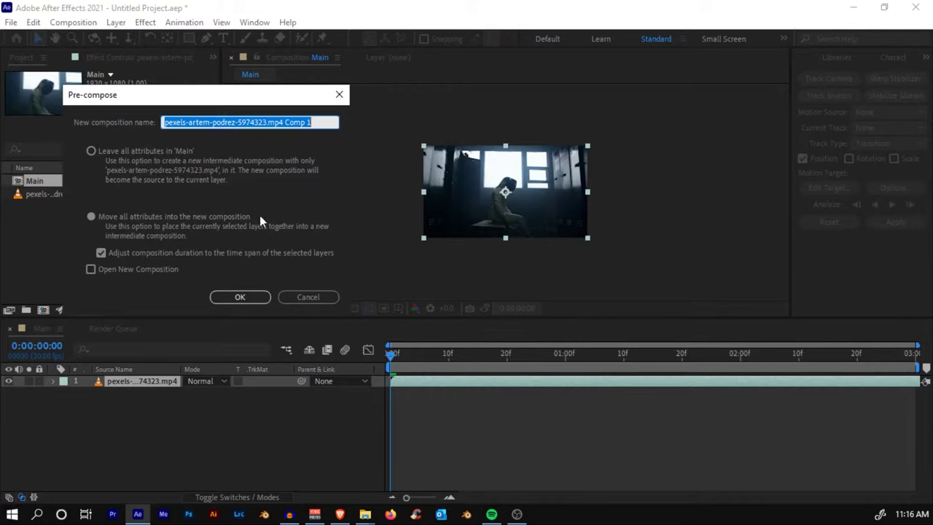
{"action": "left_click", "coordinate": [328, 296]}
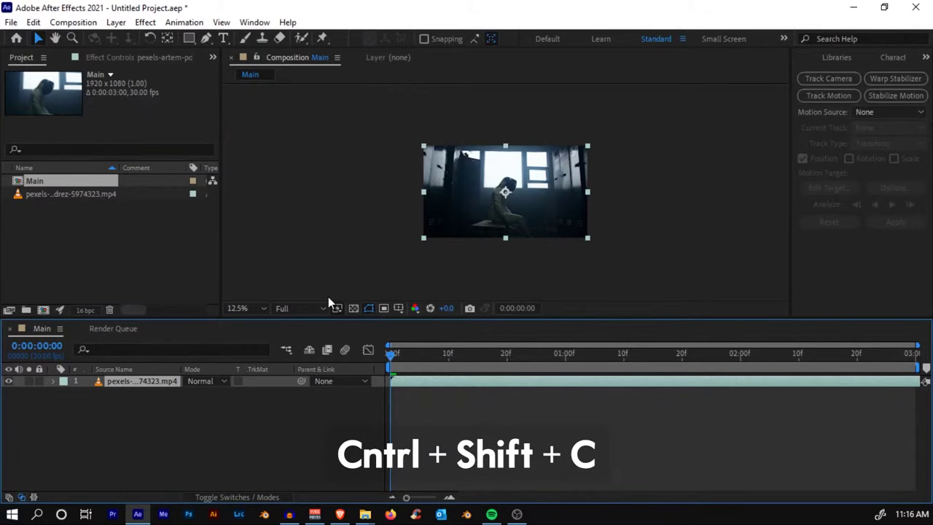
{"action": "right_click", "coordinate": [429, 384]}
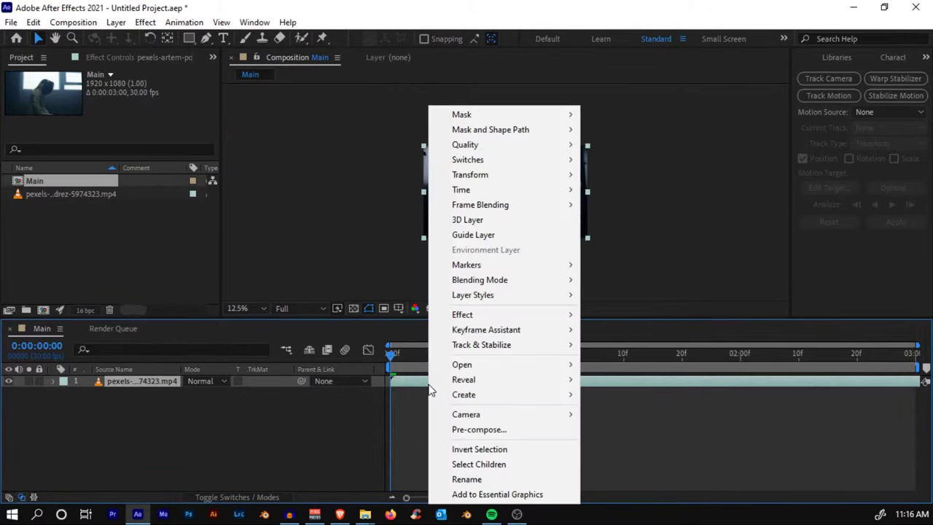
{"action": "left_click", "coordinate": [470, 428]}
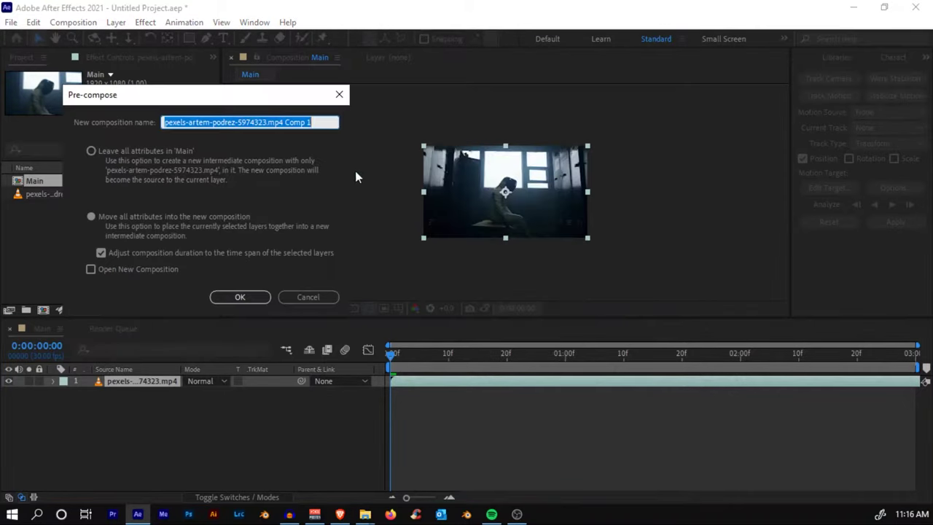
{"action": "type", "text": "Main"}
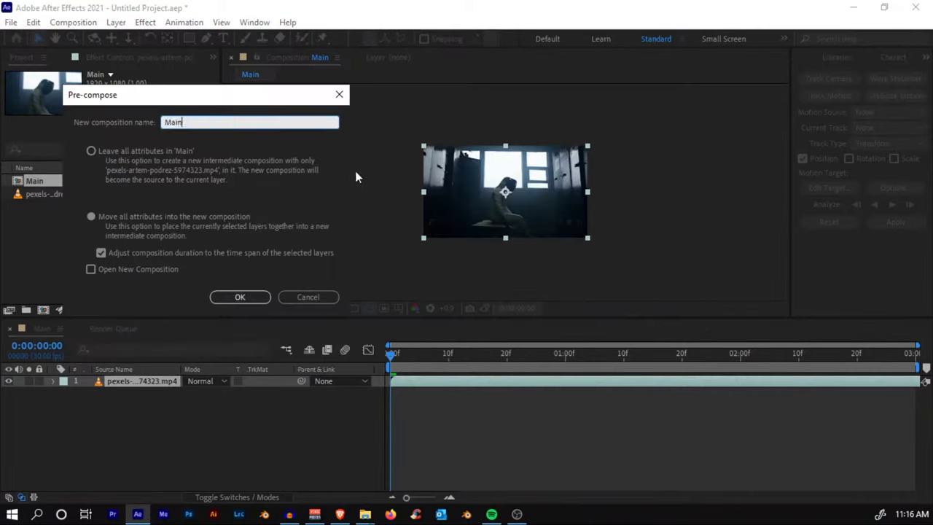
{"action": "type", "text": "_Footage"}
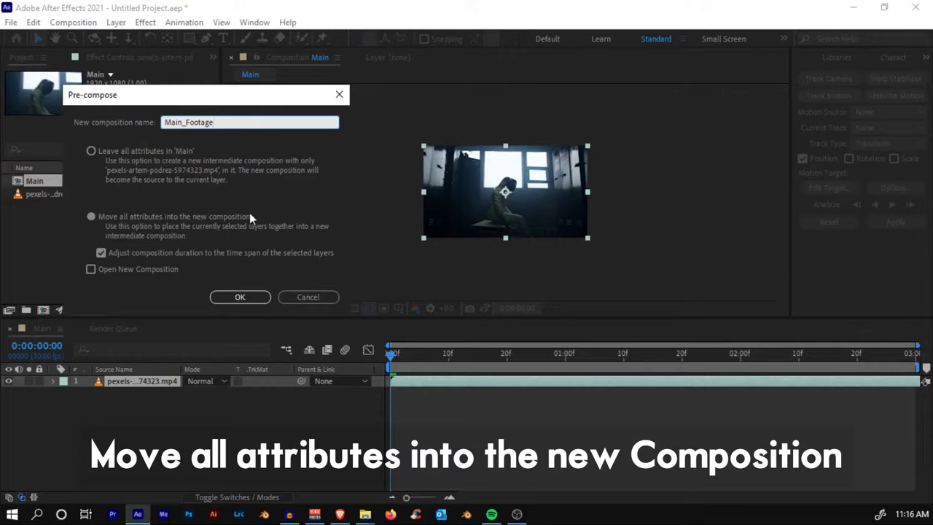
Confirm the Main_Footage pre-compose and add Adjustment Layer 1 above it in Main
{"action": "left_click", "coordinate": [252, 299]}
{"action": "scroll", "coordinate": [515, 217], "scroll_direction": "up", "scroll_amount": 1}
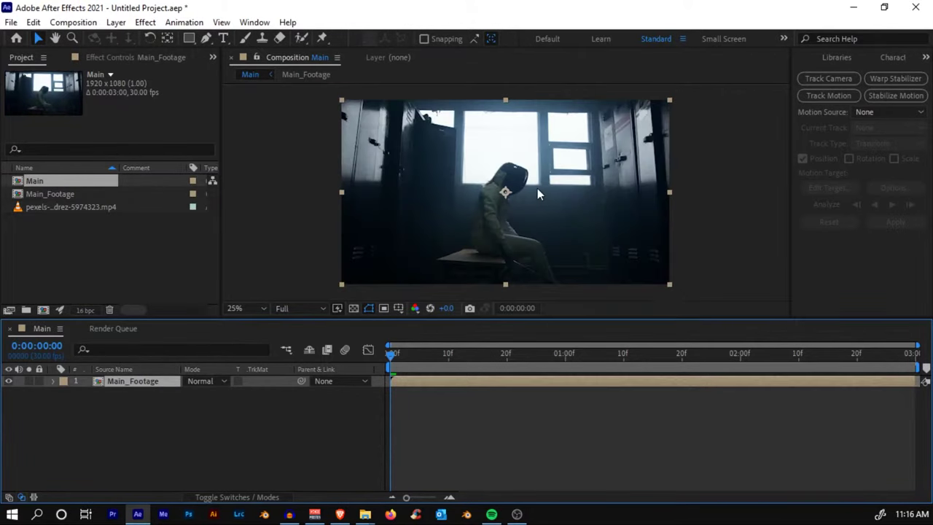
{"action": "right_click", "coordinate": [463, 406]}
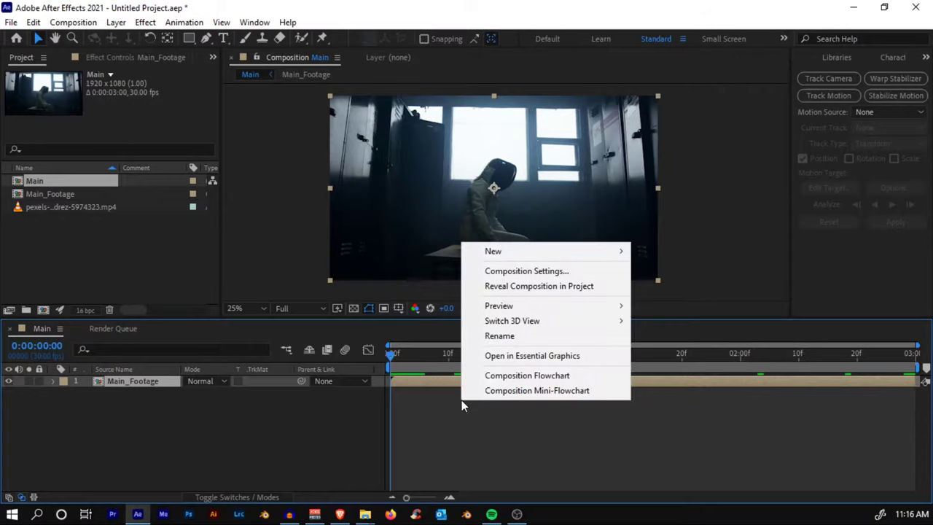
{"action": "right_click", "coordinate": [436, 434]}
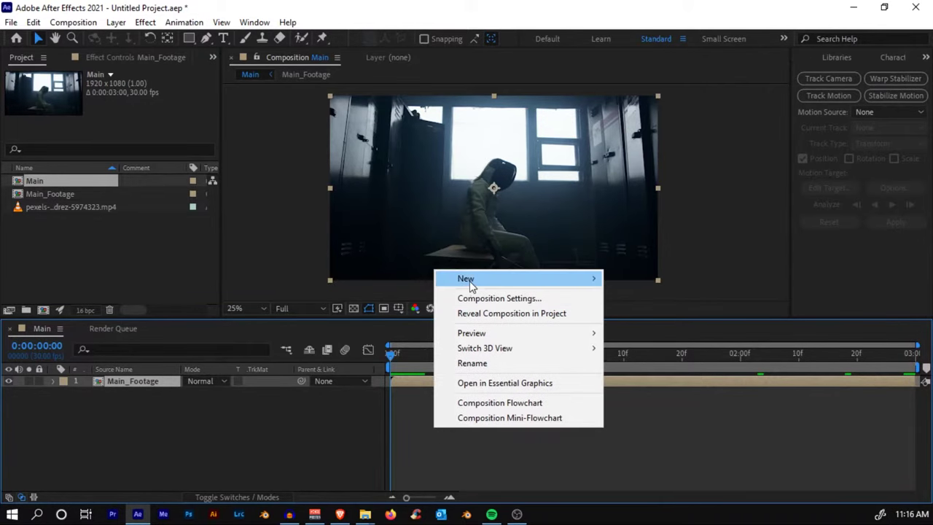
{"action": "mouse_move", "coordinate": [470, 281]}
{"action": "left_click", "coordinate": [645, 389]}
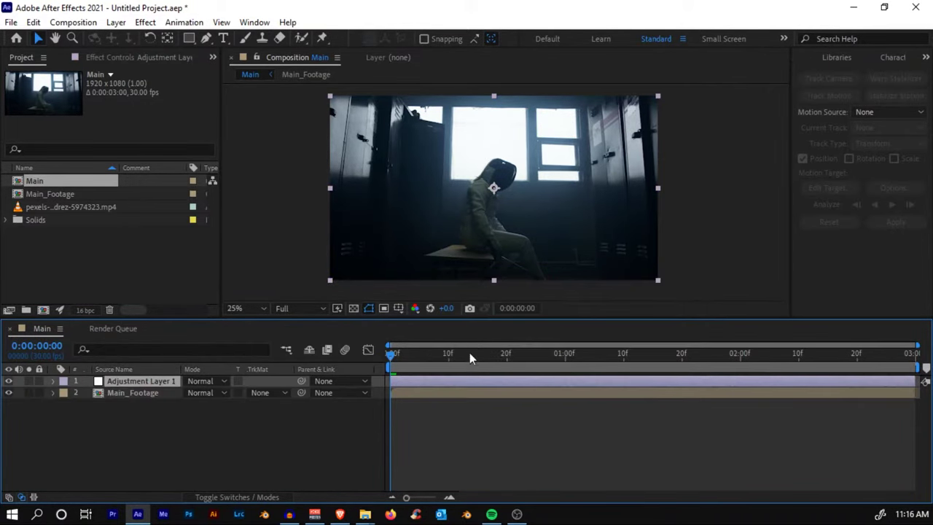
{"action": "mouse_move", "coordinate": [470, 353]}
{"action": "left_mouse_down"}
{"action": "mouse_move", "coordinate": [444, 357]}
{"action": "mouse_move", "coordinate": [483, 355]}
{"action": "left_mouse_up"}
{"action": "key", "text": "Home"}
Bring up the Effects & Presets panel through the Window menu's panel list
{"action": "left_click", "coordinate": [838, 58]}
{"action": "key", "text": "ctrl+5"}
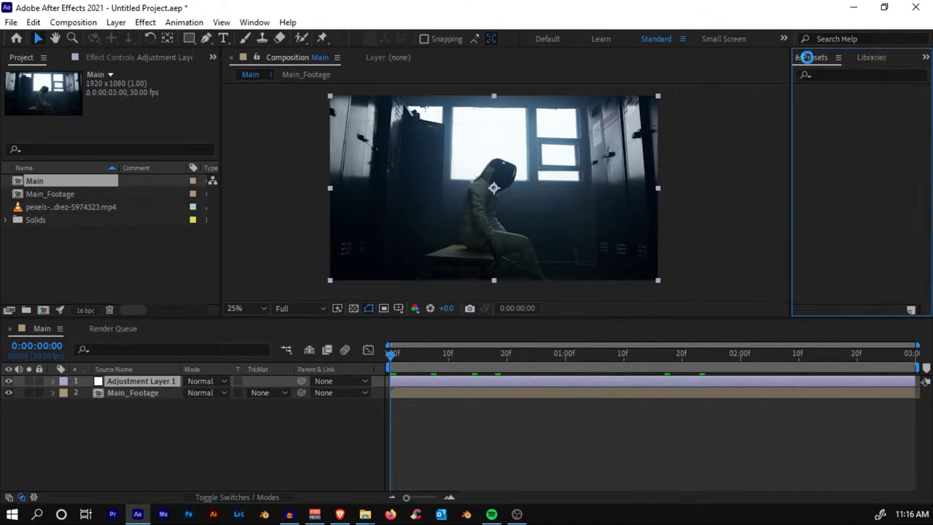
{"action": "left_click", "coordinate": [835, 75]}
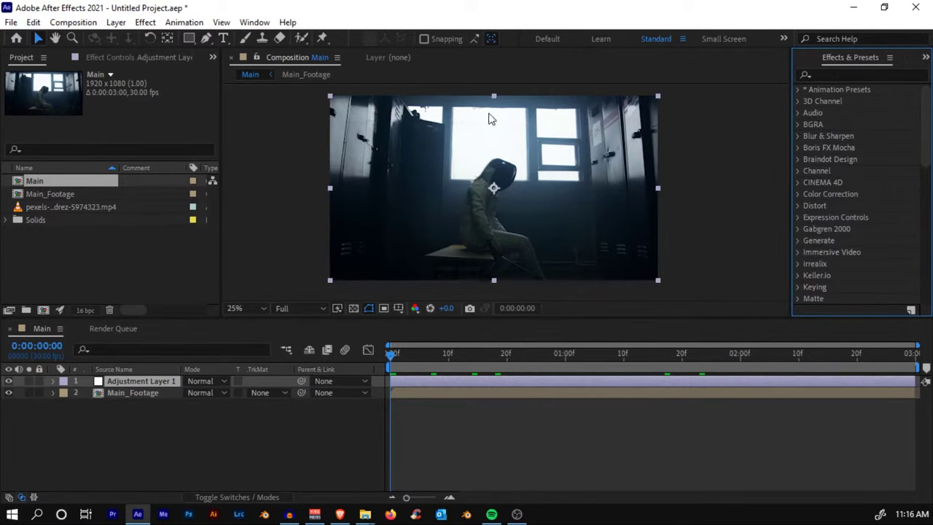
{"action": "left_click", "coordinate": [260, 24]}
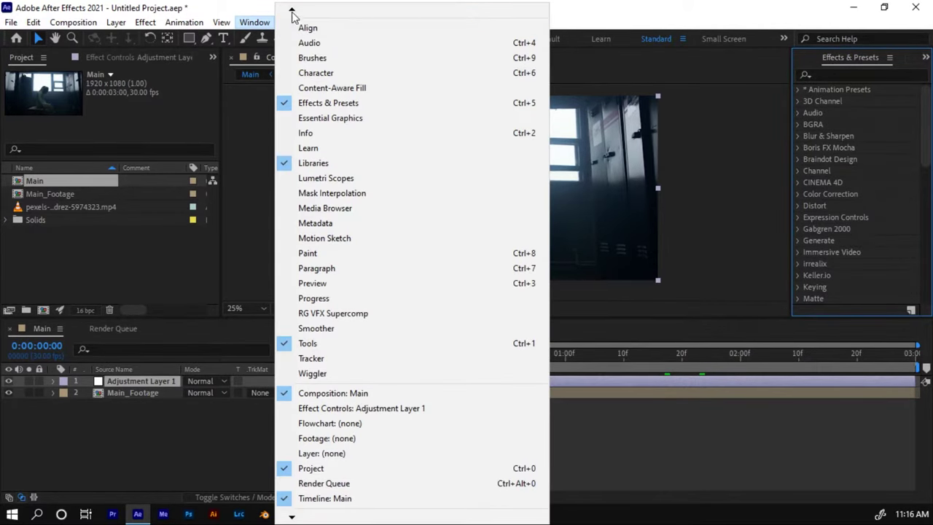
{"action": "mouse_move", "coordinate": [292, 15]}
{"action": "key", "text": "super+Down"}
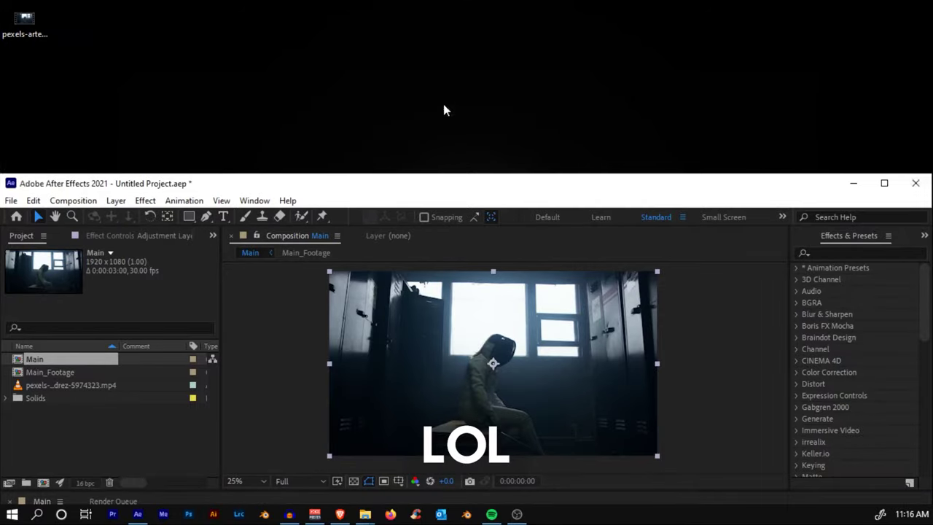
{"action": "key", "text": "super+Up"}
{"action": "left_click", "coordinate": [146, 22]}
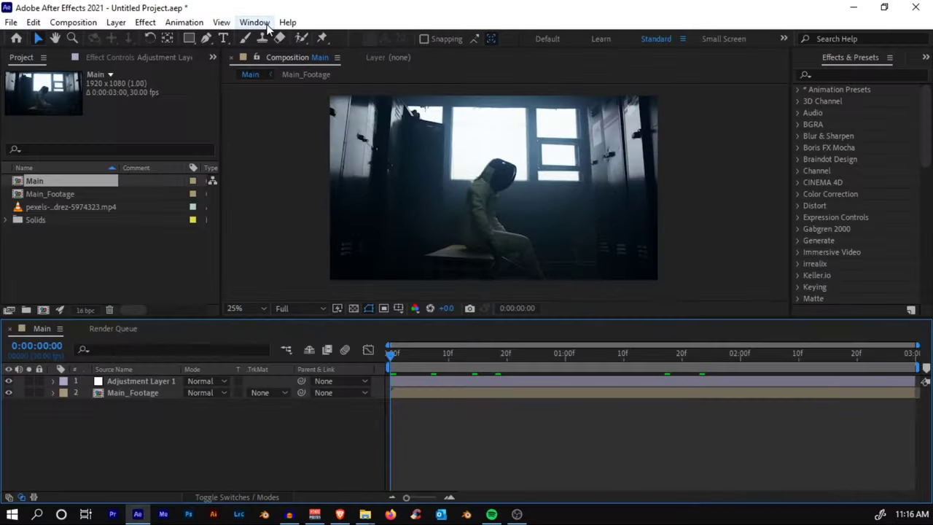
{"action": "left_click", "coordinate": [264, 24]}
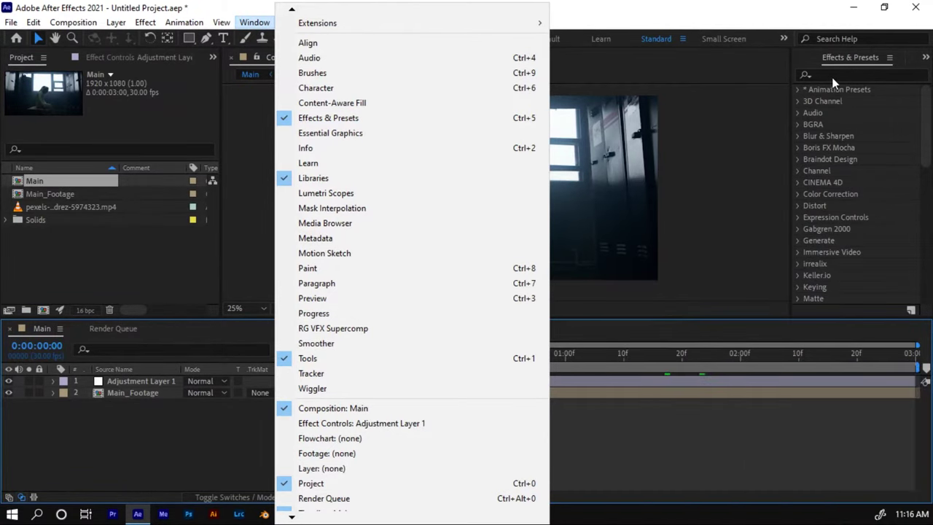
Apply Tint to Adjustment Layer 1 and rename the layer Volumetric Light
{"action": "left_click", "coordinate": [834, 75]}
{"action": "type", "text": "tint"}
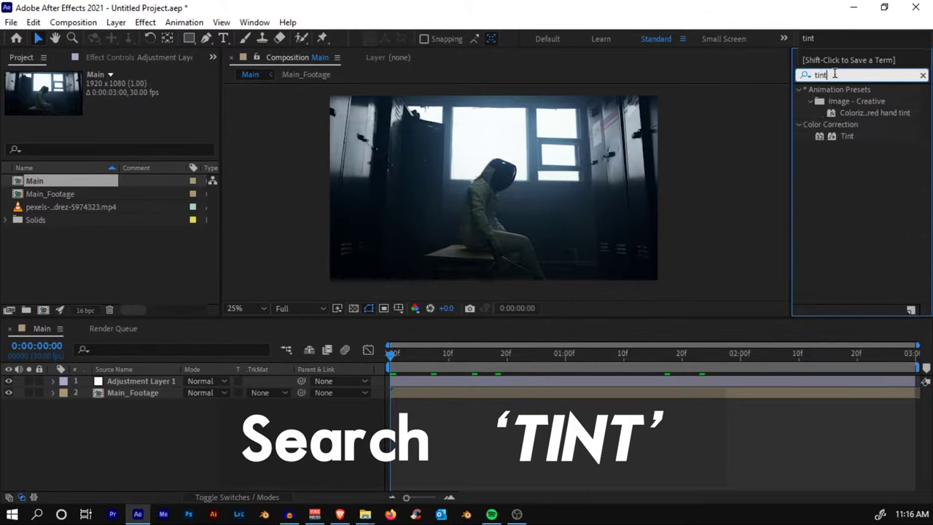
{"action": "left_click_drag", "start_coordinate": [845, 137], "coordinate": [436, 383]}
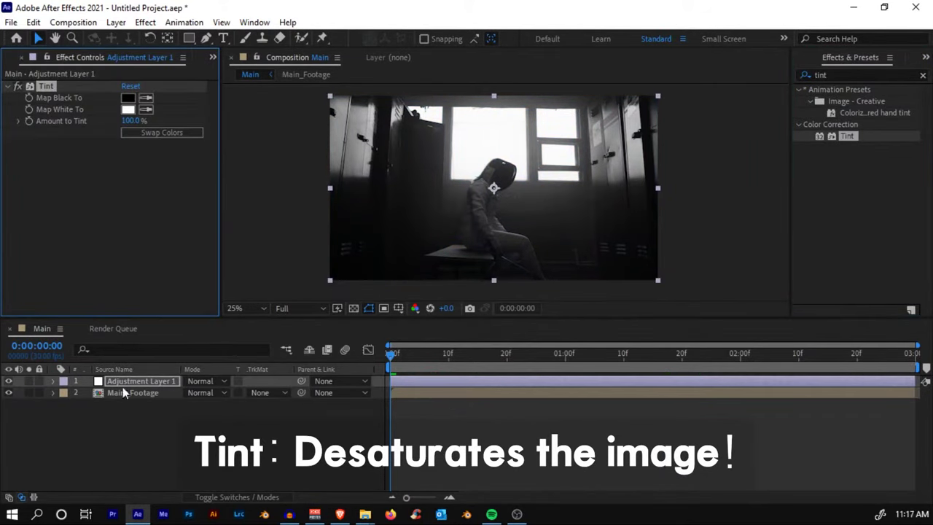
{"action": "key", "text": "Return"}
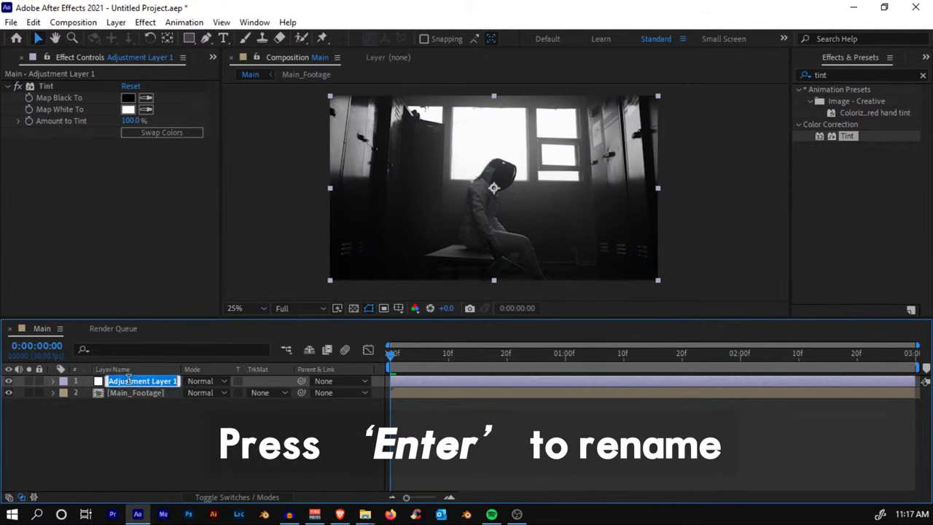
{"action": "type", "text": "Vo"}
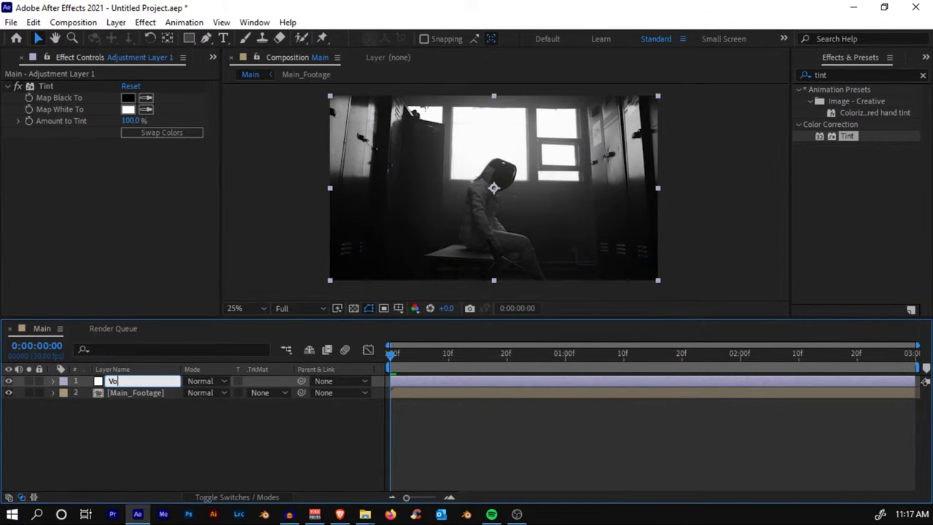
{"action": "type", "text": "lumetric Light"}
{"action": "left_click", "coordinate": [165, 443]}
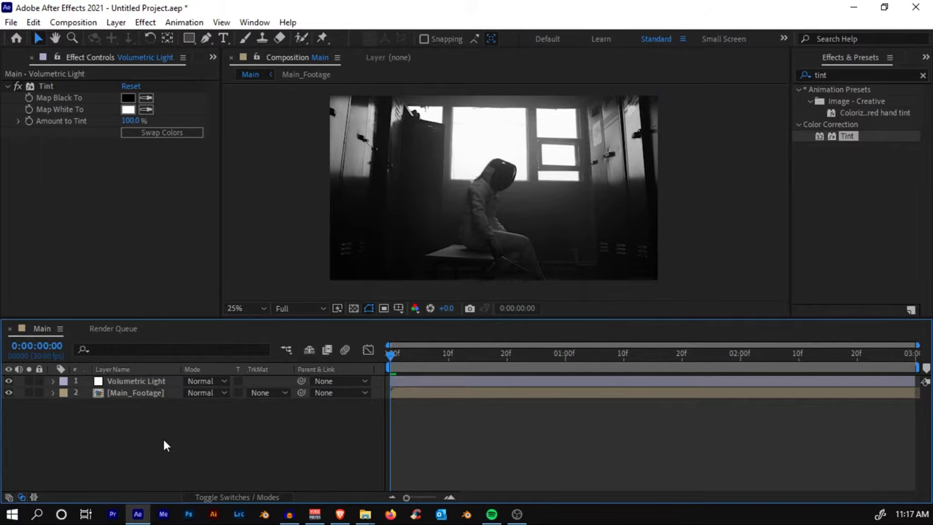
{"action": "left_click", "coordinate": [424, 379]}
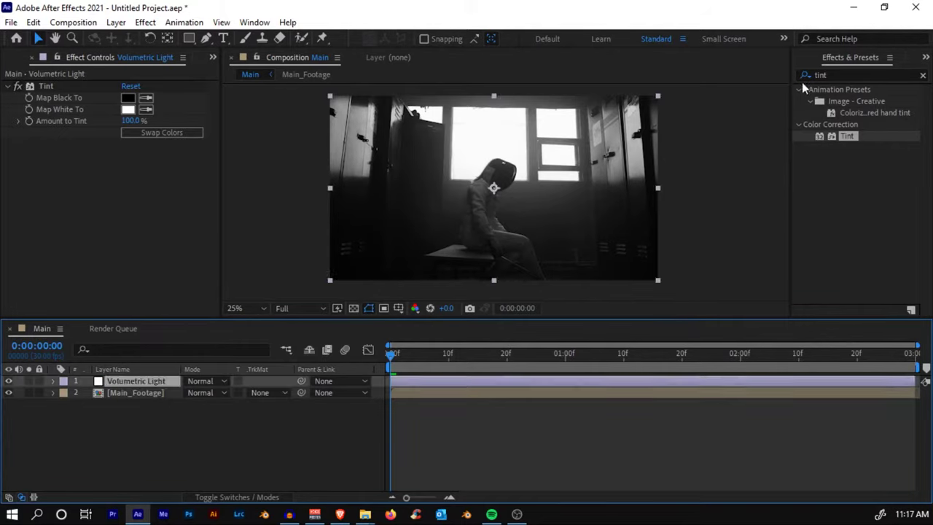
{"action": "left_click", "coordinate": [847, 74]}
{"action": "type", "text": "C"}
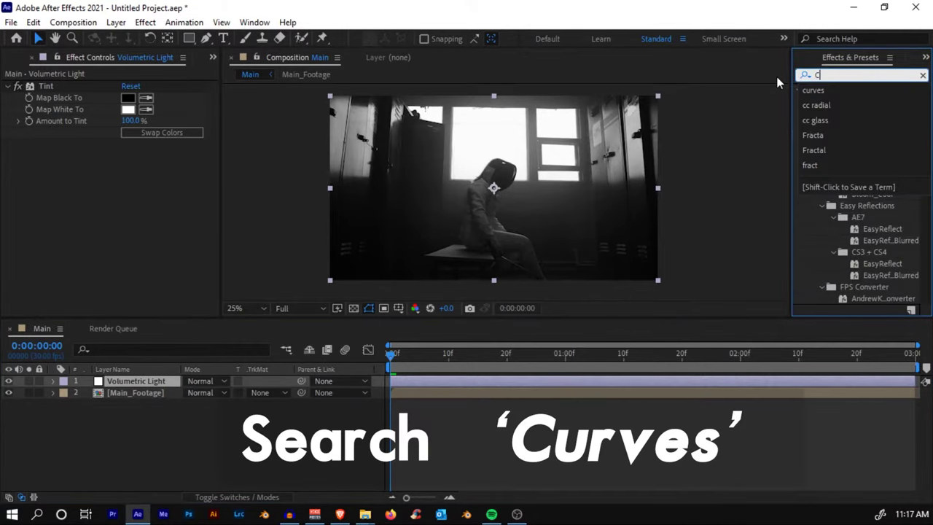
{"action": "type", "text": "urves"}
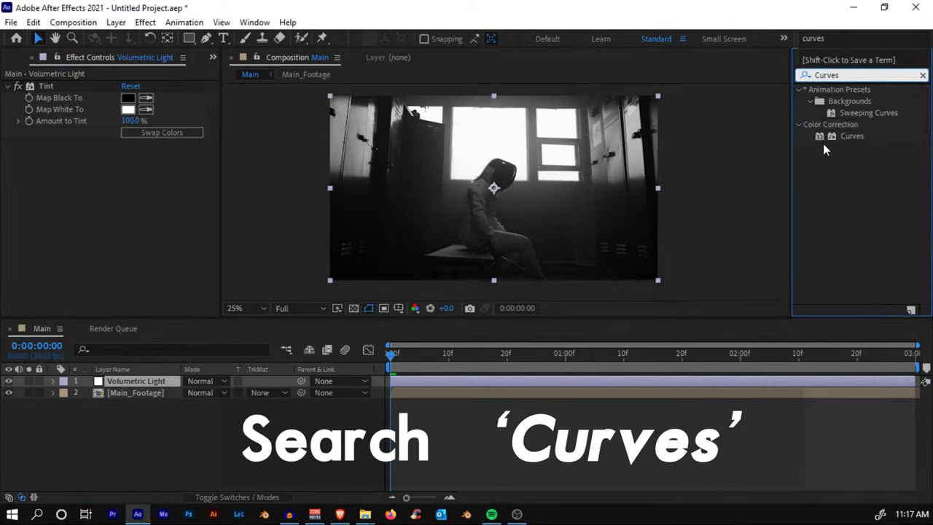
Apply Curves to Volumetric Light and drag the black point right until only the window stays white
{"action": "left_click_drag", "start_coordinate": [838, 136], "coordinate": [467, 380]}
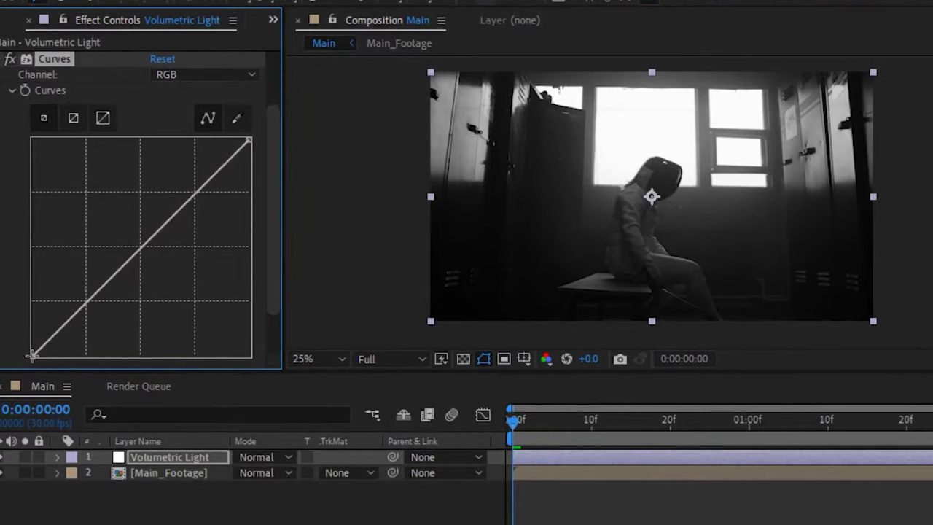
{"action": "left_click_drag", "start_coordinate": [30, 358], "coordinate": [121, 357]}
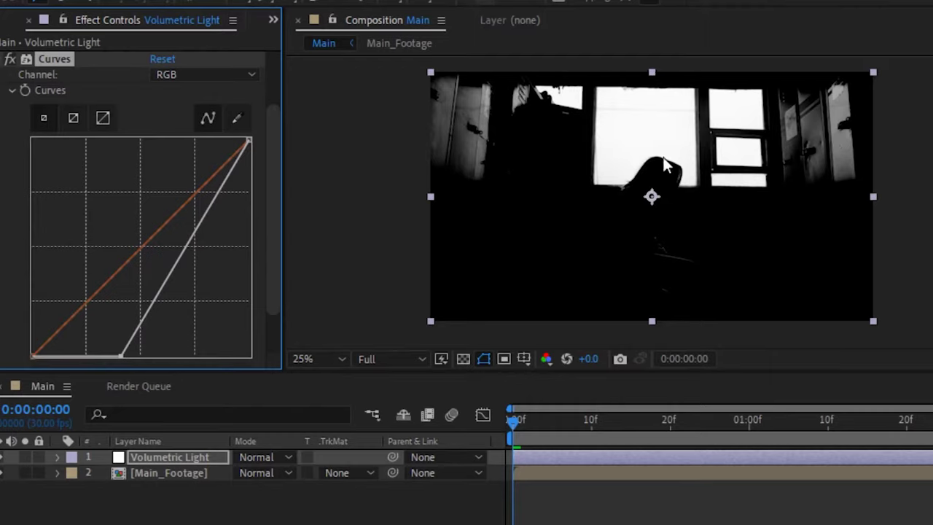
{"action": "left_click_drag", "start_coordinate": [121, 357], "coordinate": [204, 362]}
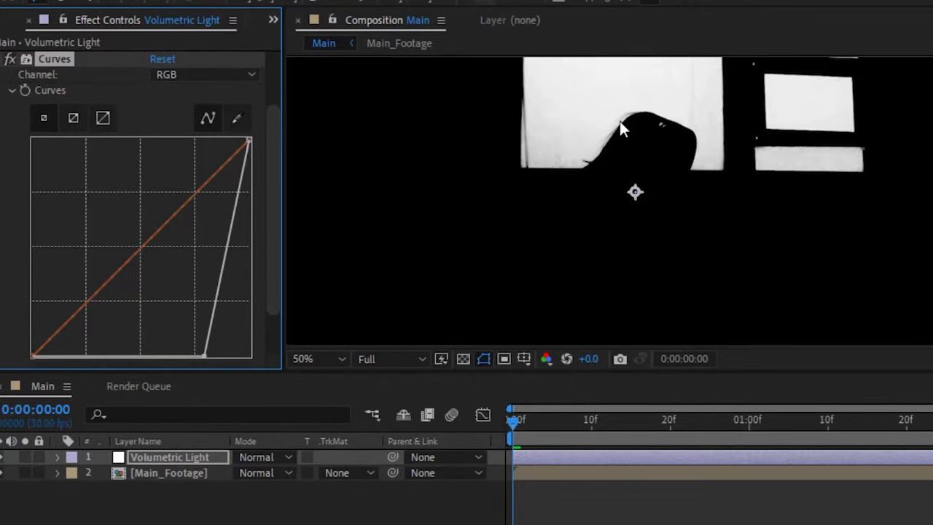
{"action": "scroll", "coordinate": [619, 121], "scroll_direction": "up", "scroll_amount": 2}
{"action": "scroll", "coordinate": [620, 121], "scroll_direction": "down", "scroll_amount": 4}
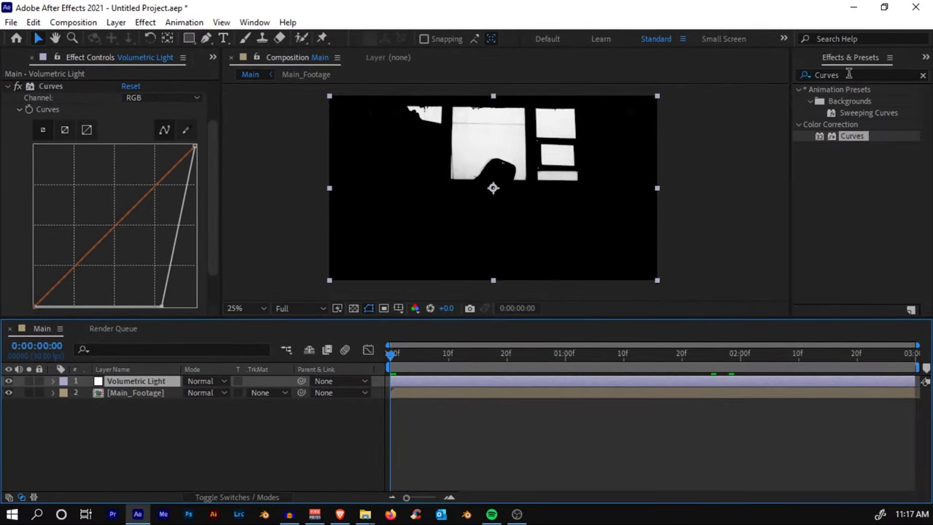
Add CC Radial Fast Blur to Volumetric Light with Amount 97 and preview the rays
{"action": "double_click", "coordinate": [848, 75]}
{"action": "type", "text": "cc r"}
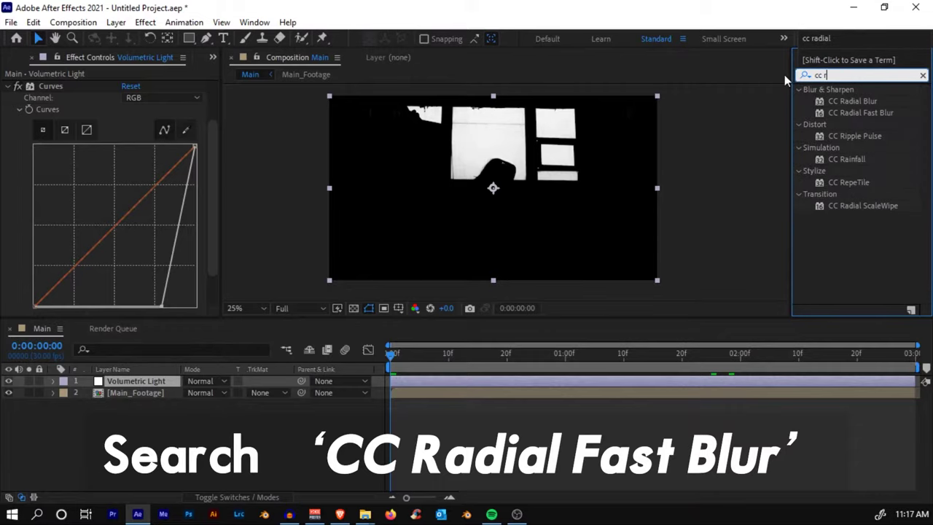
{"action": "type", "text": "adial s"}
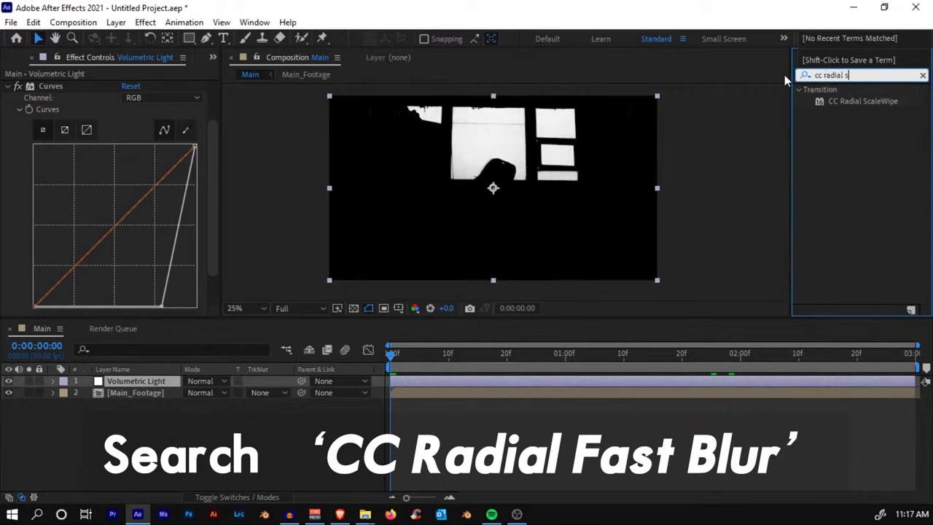
{"action": "key", "text": "BackSpace"}
{"action": "type", "text": "fast"}
{"action": "left_click_drag", "start_coordinate": [859, 102], "coordinate": [442, 377]}
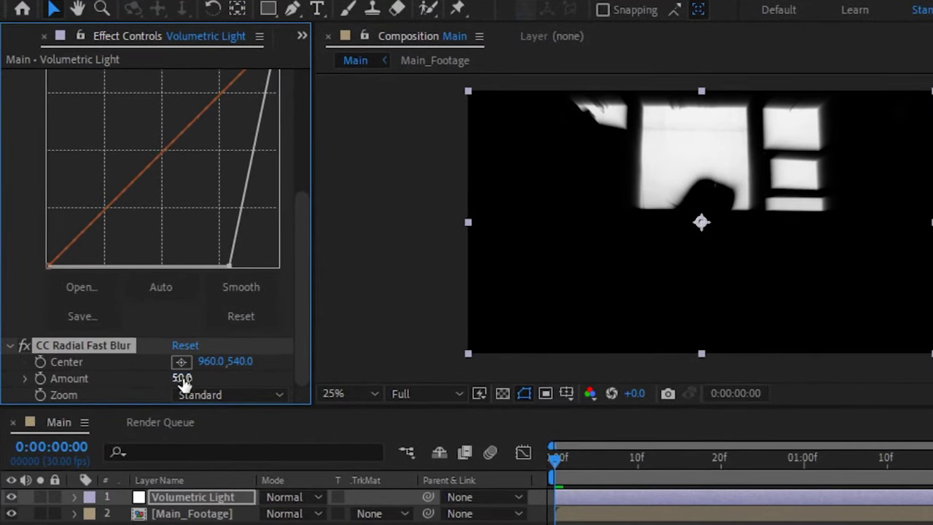
{"action": "left_click", "coordinate": [183, 379]}
{"action": "left_click_drag", "start_coordinate": [182, 378], "coordinate": [227, 377]}
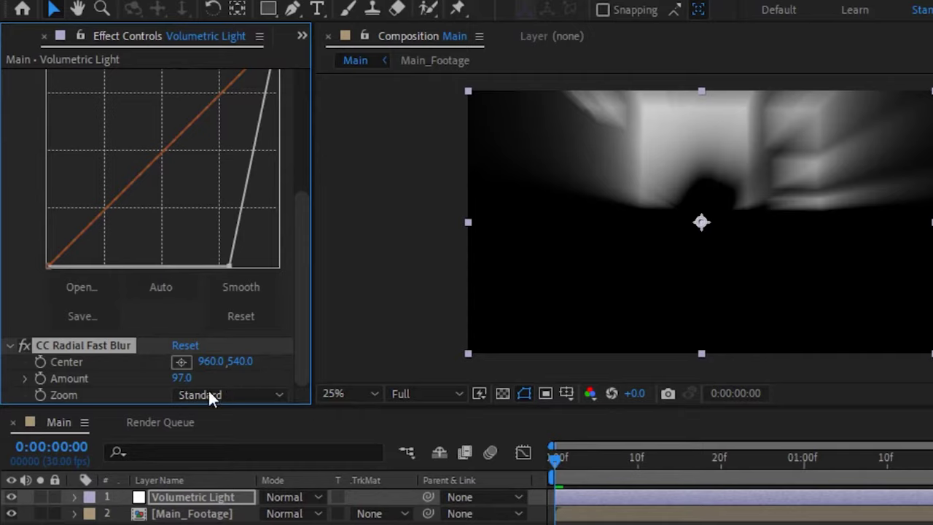
{"action": "key", "text": "space"}
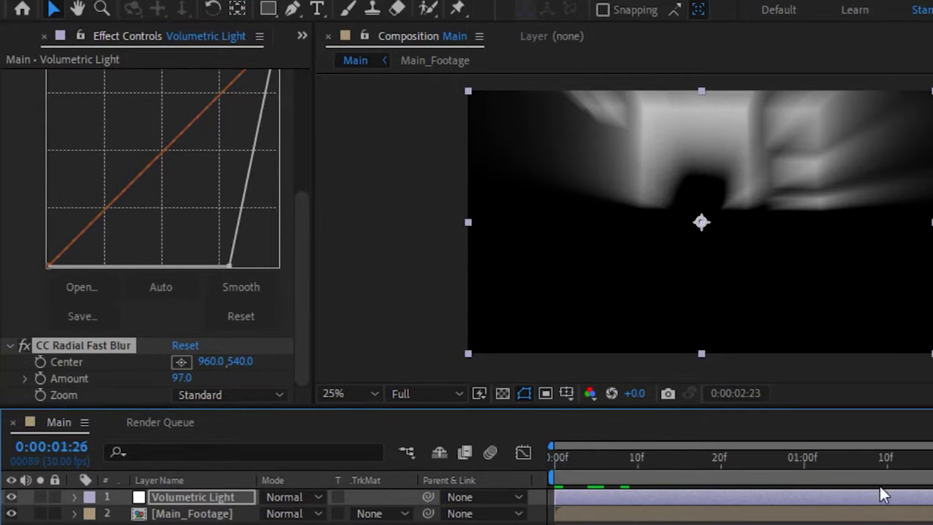
{"action": "key", "text": "space"}
{"action": "key", "text": "space"}
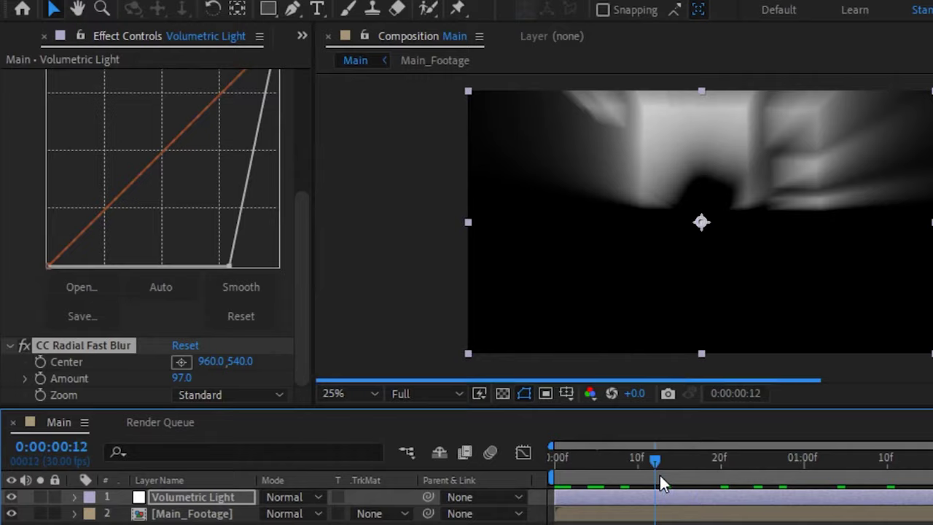
{"action": "key", "text": "space"}
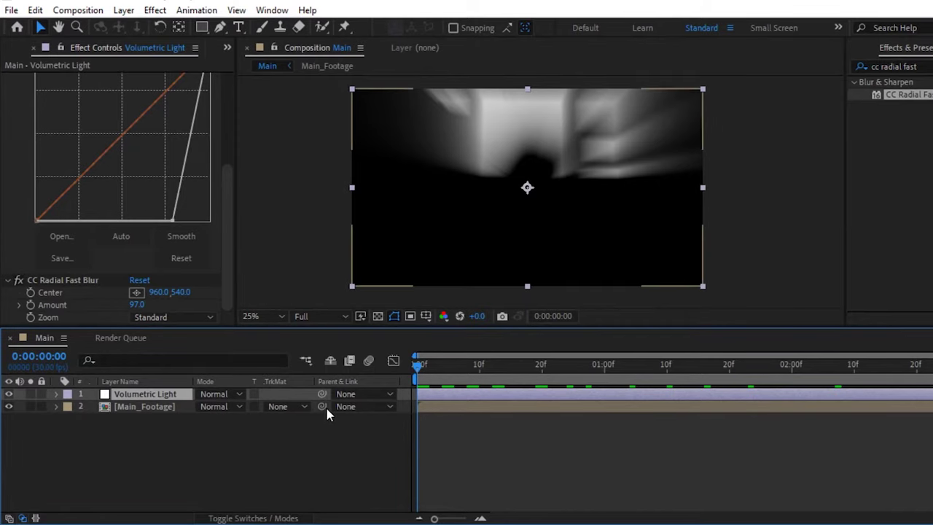
Show the Modes column and set Volumetric Light's blend mode to Screen, then preview
{"action": "left_click", "coordinate": [237, 518]}
{"action": "left_click", "coordinate": [235, 518]}
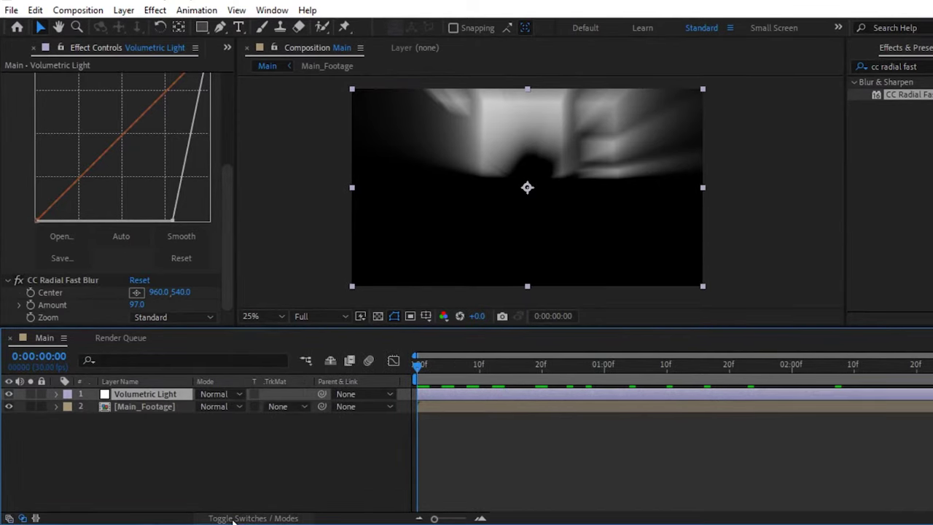
{"action": "left_click", "coordinate": [270, 519]}
{"action": "left_click", "coordinate": [270, 519]}
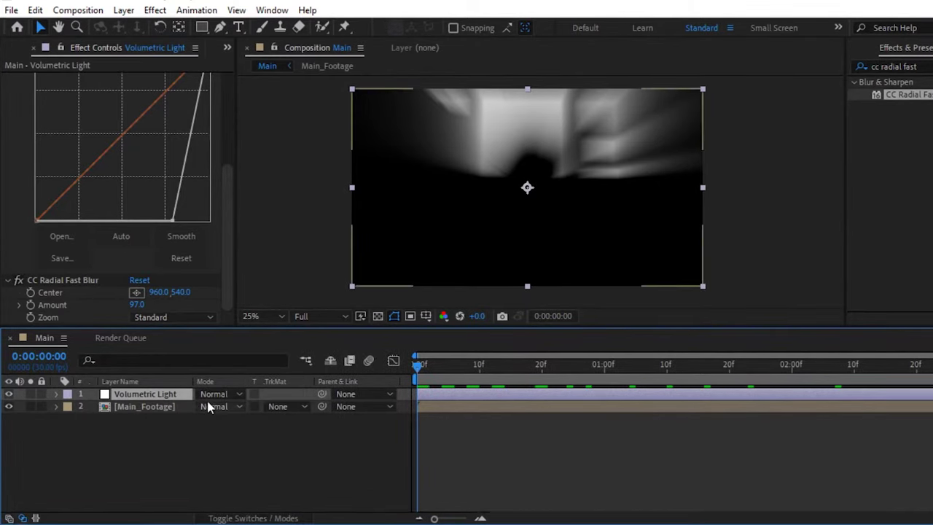
{"action": "left_click", "coordinate": [214, 396]}
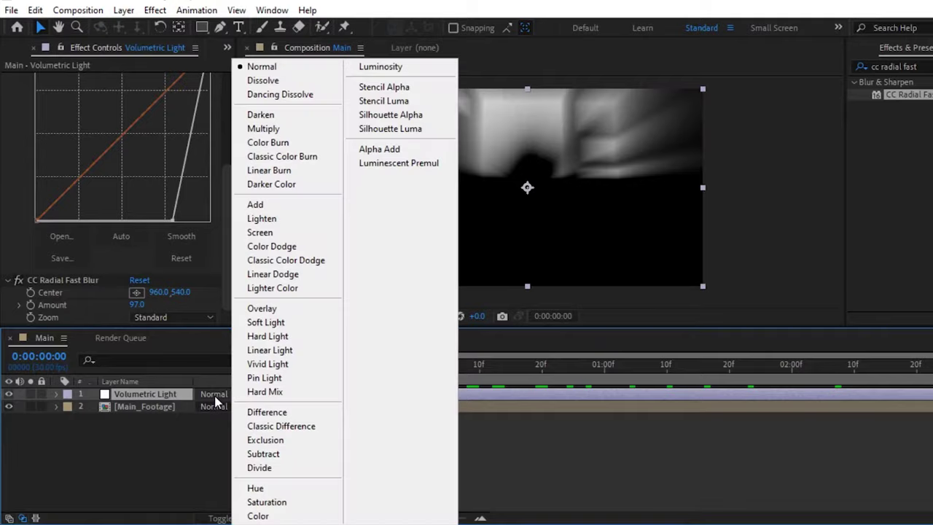
{"action": "left_click", "coordinate": [279, 233]}
{"action": "key", "text": "space"}
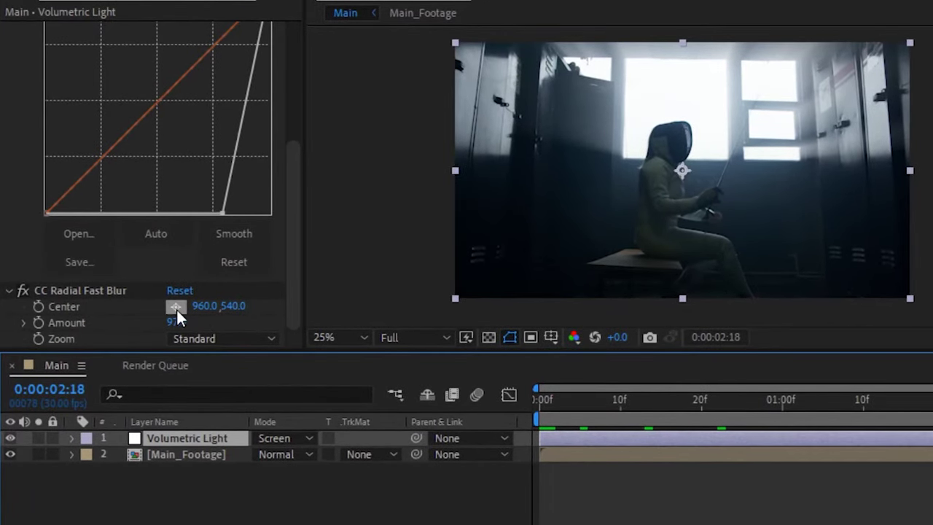
Move the radial blur's centre point to just above the top of the frame
{"action": "left_click", "coordinate": [176, 306]}
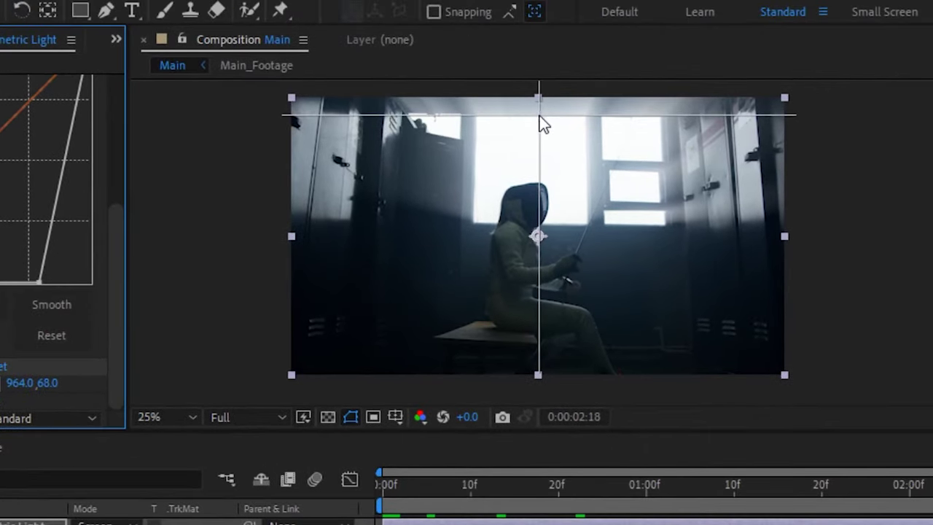
{"action": "left_click", "coordinate": [683, 58]}
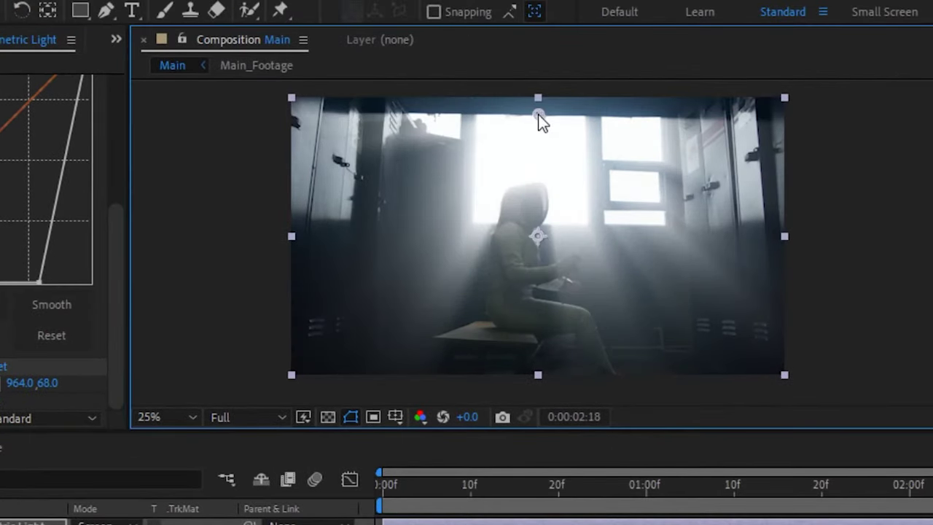
{"action": "left_click_drag", "start_coordinate": [538, 114], "coordinate": [527, 94]}
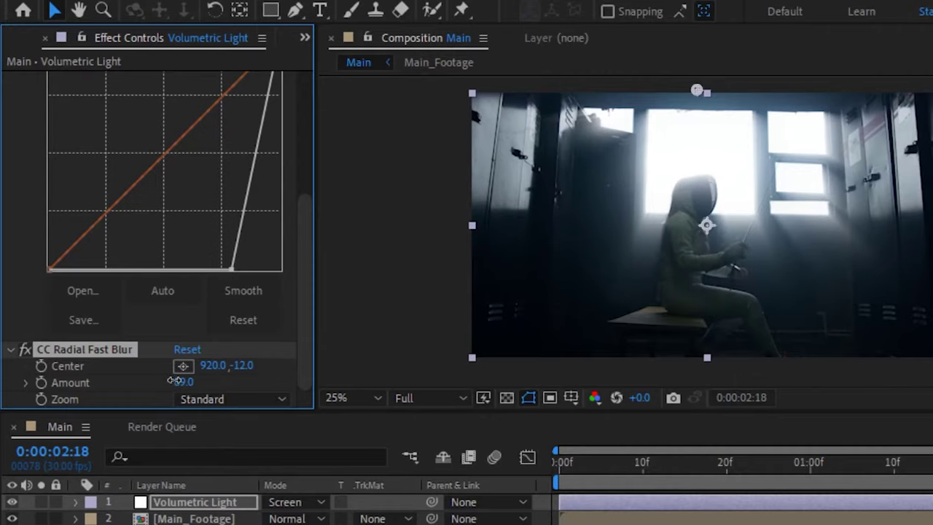
Set the radial blur Amount to 95 and preview the composition from the start
{"action": "left_click", "coordinate": [182, 381]}
{"action": "type", "text": "95"}
{"action": "key", "text": "Return"}
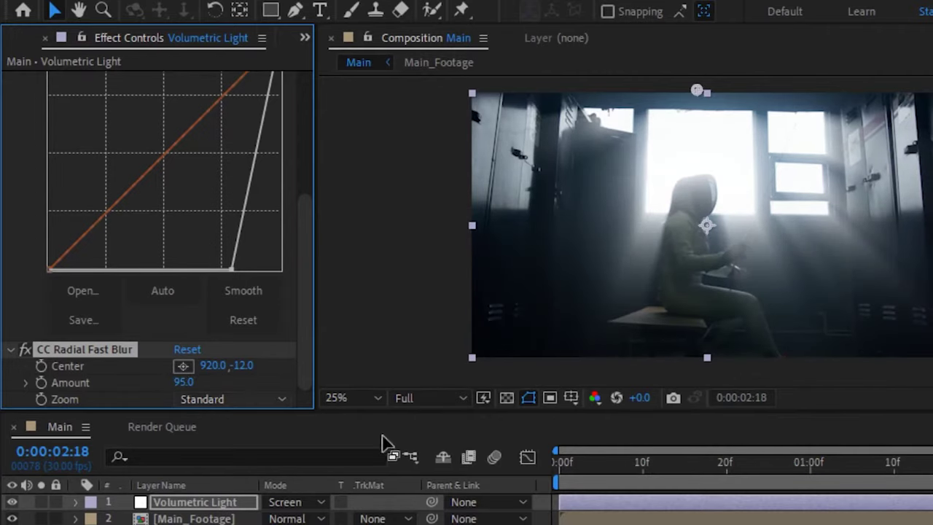
{"action": "left_click_drag", "start_coordinate": [658, 474], "coordinate": [558, 482]}
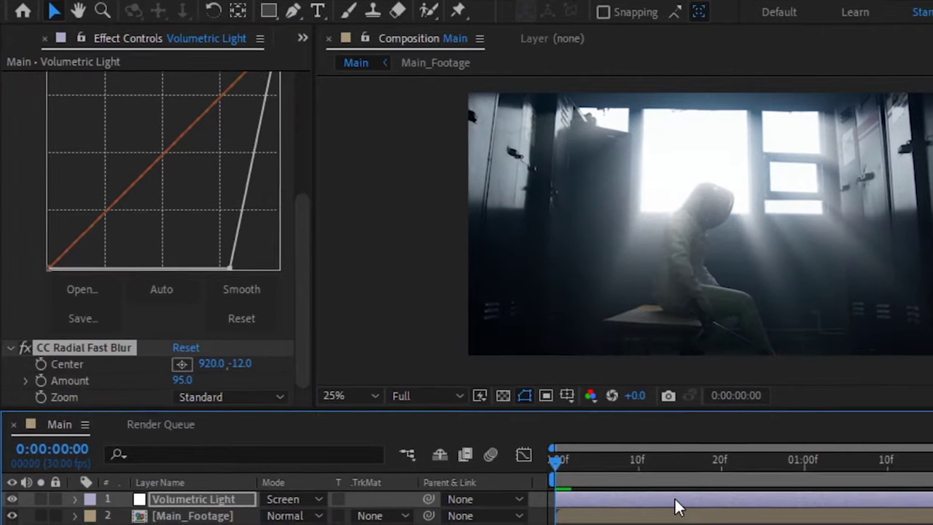
{"action": "key", "text": "space"}
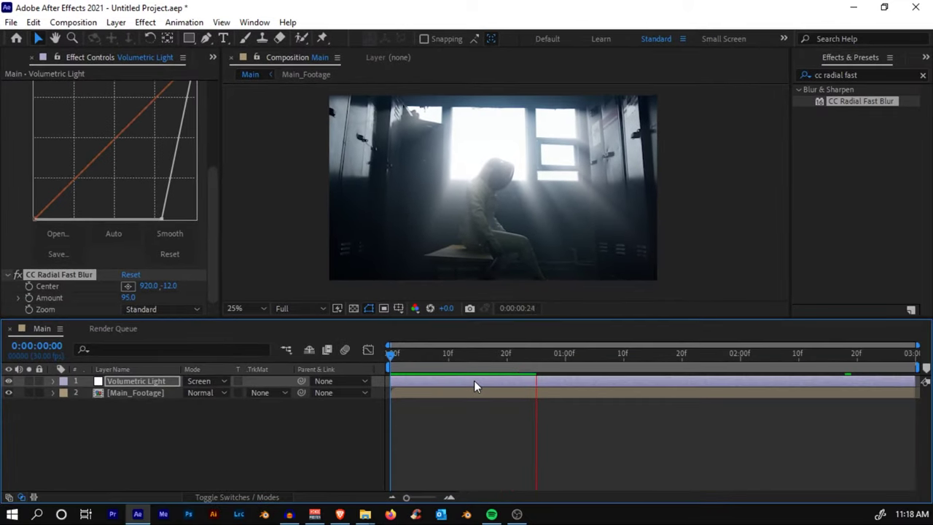
{"action": "key", "text": "space"}
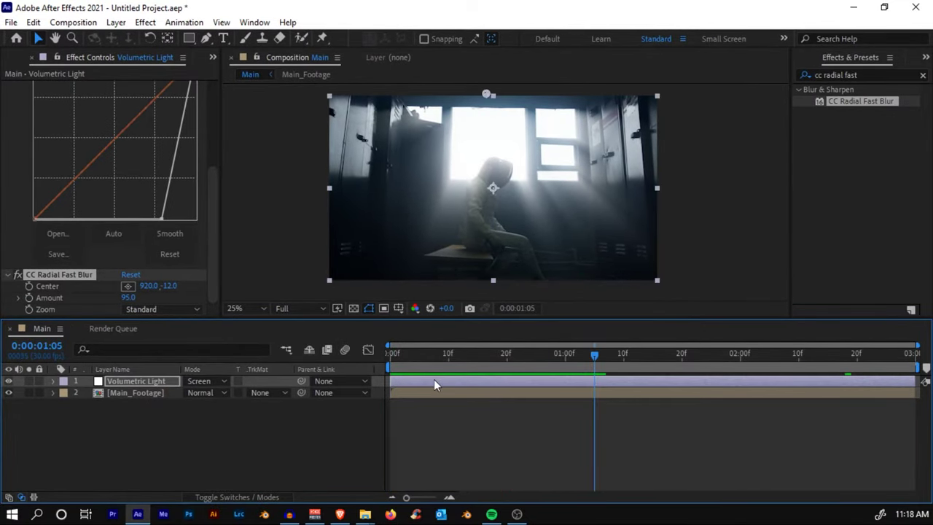
{"action": "key", "text": "ctrl+space"}
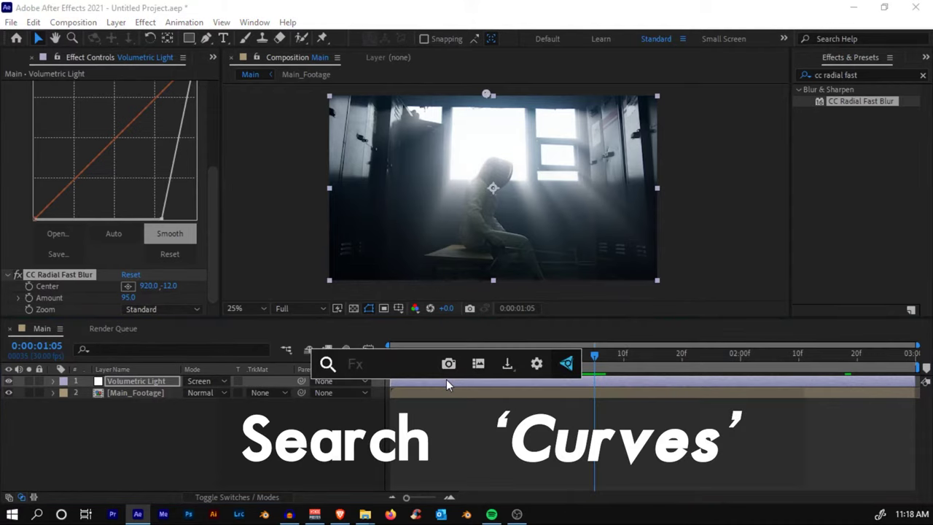
Apply a second Curves effect to the Volumetric Light layer
{"action": "left_click", "coordinate": [466, 411]}
{"action": "left_click", "coordinate": [603, 382]}
{"action": "left_click", "coordinate": [875, 75]}
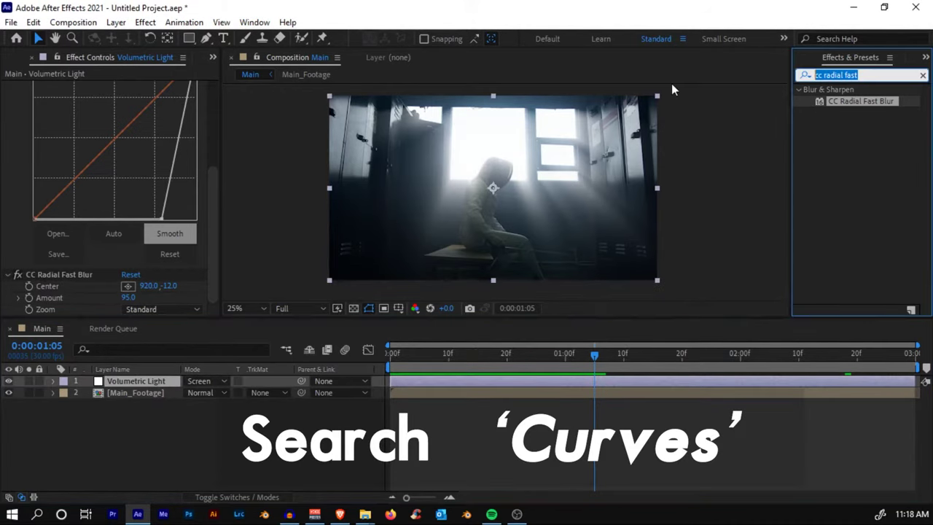
{"action": "type", "text": "curves"}
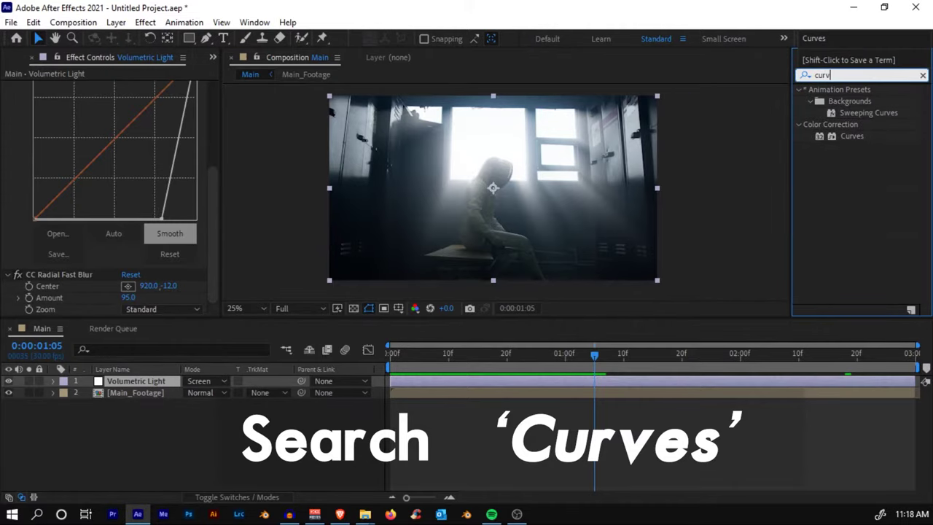
{"action": "left_click_drag", "start_coordinate": [845, 136], "coordinate": [493, 381]}
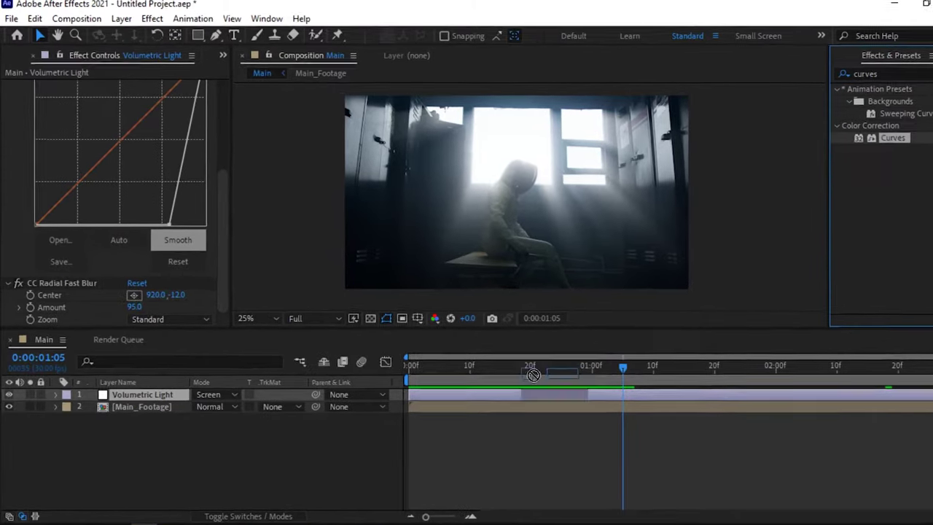
Bend the RGB curve downward into a darker S-shape and toggle Curves to compare
{"action": "scroll", "coordinate": [199, 287], "scroll_direction": "down", "scroll_amount": 3}
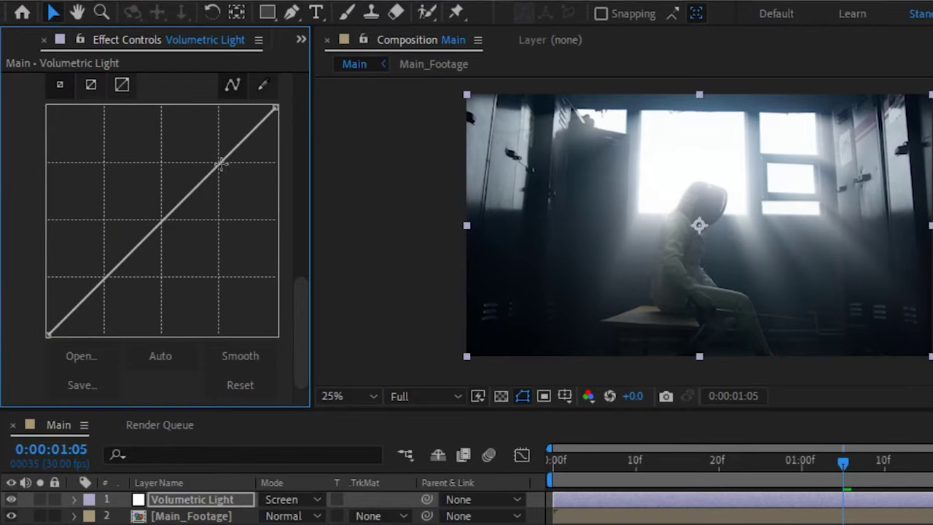
{"action": "left_click_drag", "start_coordinate": [217, 159], "coordinate": [213, 156]}
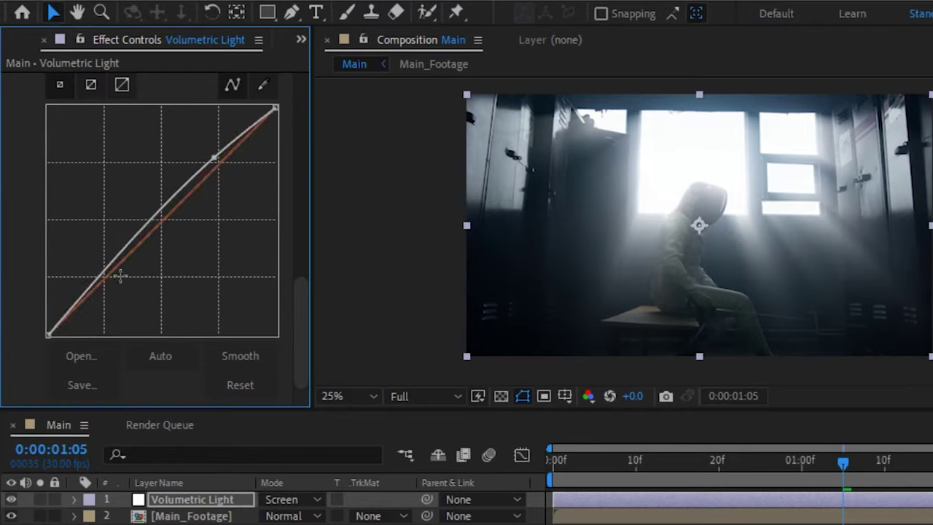
{"action": "left_click_drag", "start_coordinate": [90, 277], "coordinate": [129, 300]}
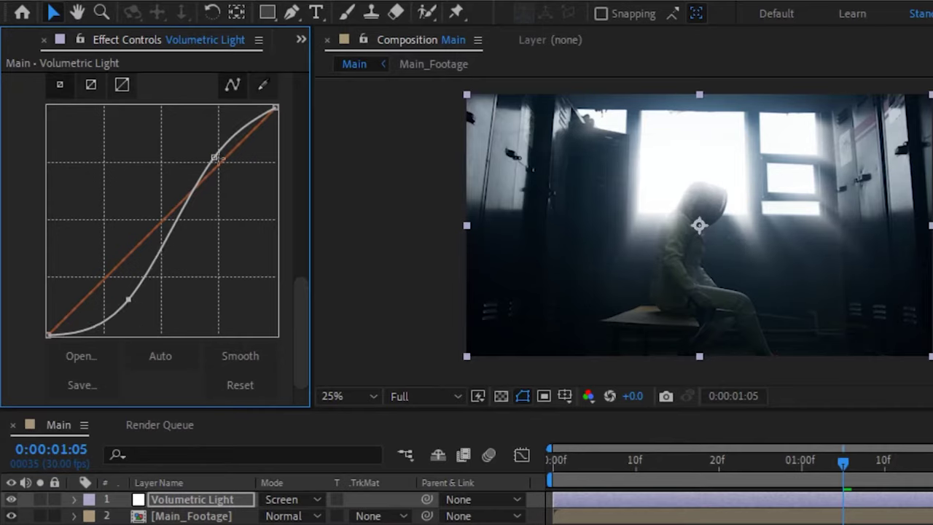
{"action": "left_click_drag", "start_coordinate": [213, 155], "coordinate": [248, 194]}
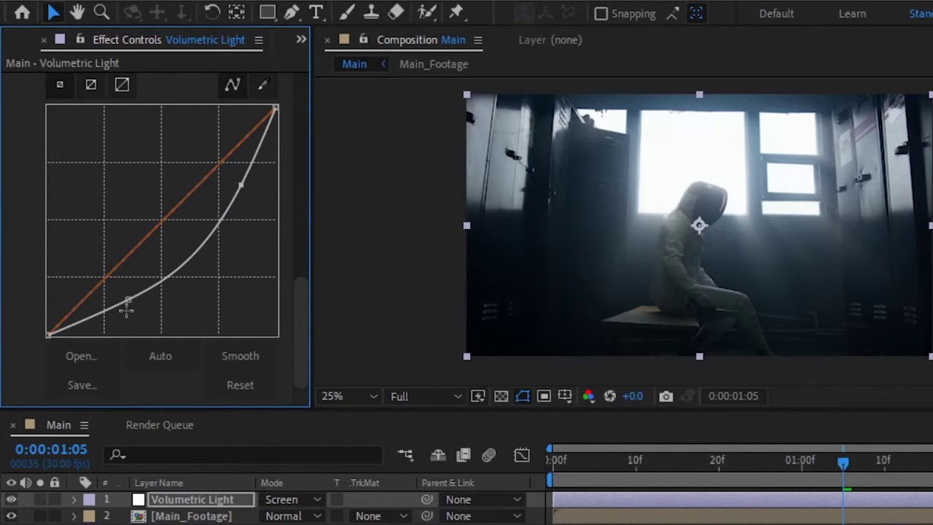
{"action": "mouse_move", "coordinate": [130, 299]}
{"action": "left_mouse_down"}
{"action": "mouse_move", "coordinate": [138, 314]}
{"action": "mouse_move", "coordinate": [128, 302]}
{"action": "left_mouse_up"}
{"action": "scroll", "coordinate": [79, 125], "scroll_direction": "up", "scroll_amount": 3}
{"action": "left_click", "coordinate": [25, 107]}
{"action": "left_click", "coordinate": [24, 107]}
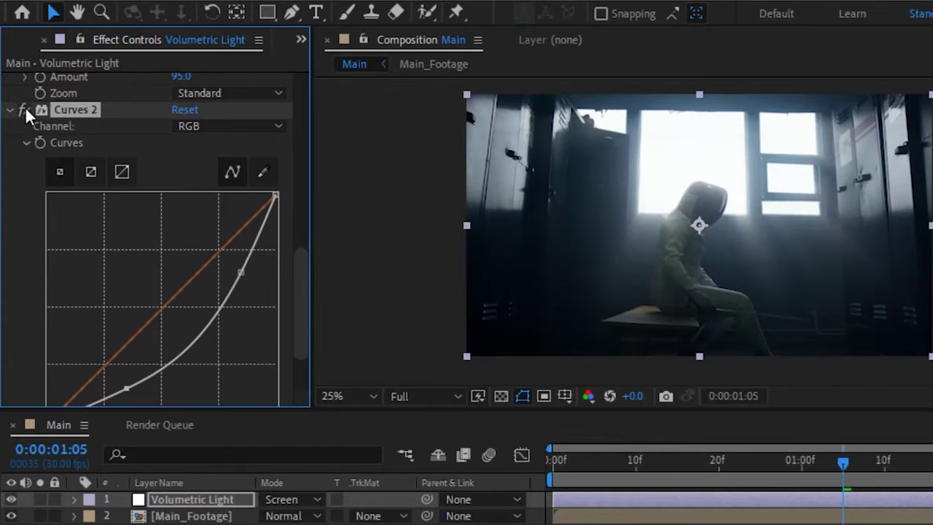
Preview the composition and scrub the CC Radial Fast Blur Amount up to 97.6
{"action": "left_click", "coordinate": [586, 466]}
{"action": "key", "text": "space"}
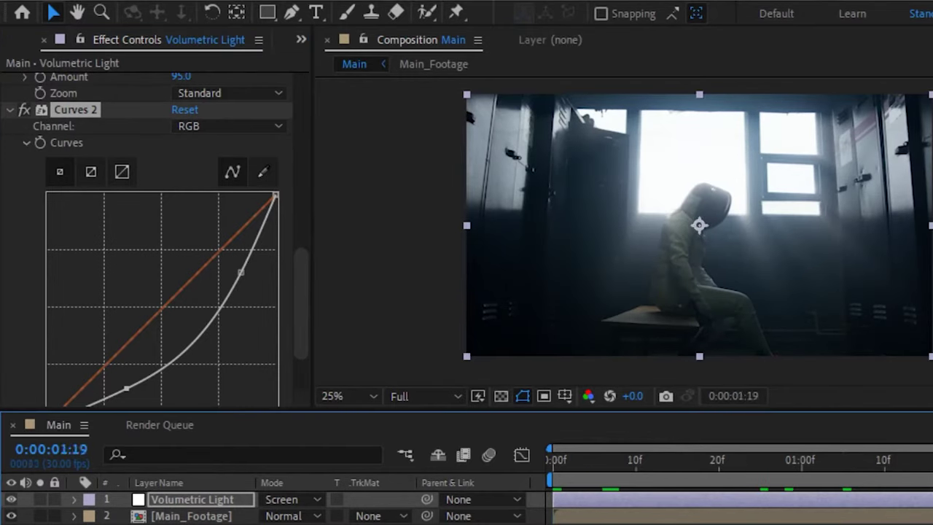
{"action": "scroll", "coordinate": [188, 183], "scroll_direction": "up", "scroll_amount": 3}
{"action": "left_click_drag", "start_coordinate": [181, 163], "coordinate": [209, 169]}
{"action": "left_click_drag", "start_coordinate": [569, 460], "coordinate": [802, 460]}
{"action": "scroll", "coordinate": [216, 328], "scroll_direction": "down", "scroll_amount": 2}
In Curves 2, raise the Blue channel curve and then raise the Green channel curve slightly
{"action": "left_click", "coordinate": [188, 169]}
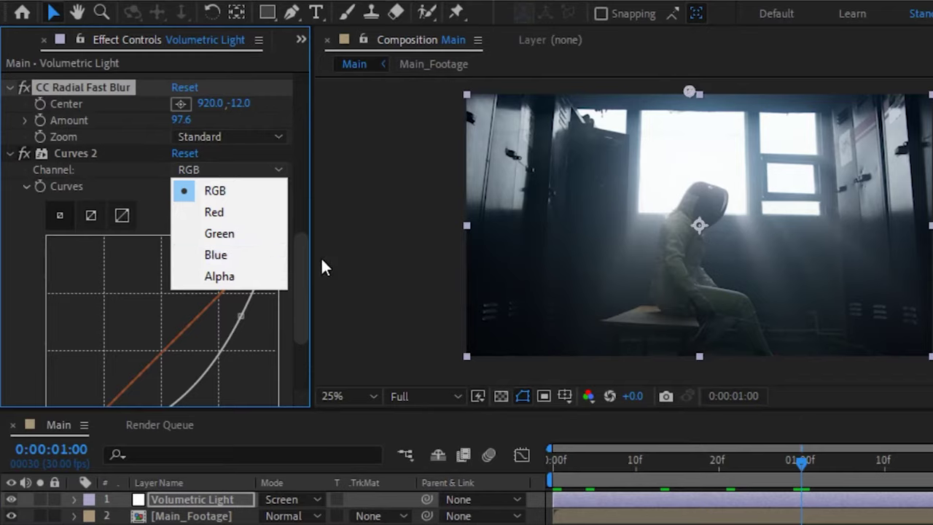
{"action": "left_click", "coordinate": [239, 252]}
{"action": "scroll", "coordinate": [167, 243], "scroll_direction": "down", "scroll_amount": 2}
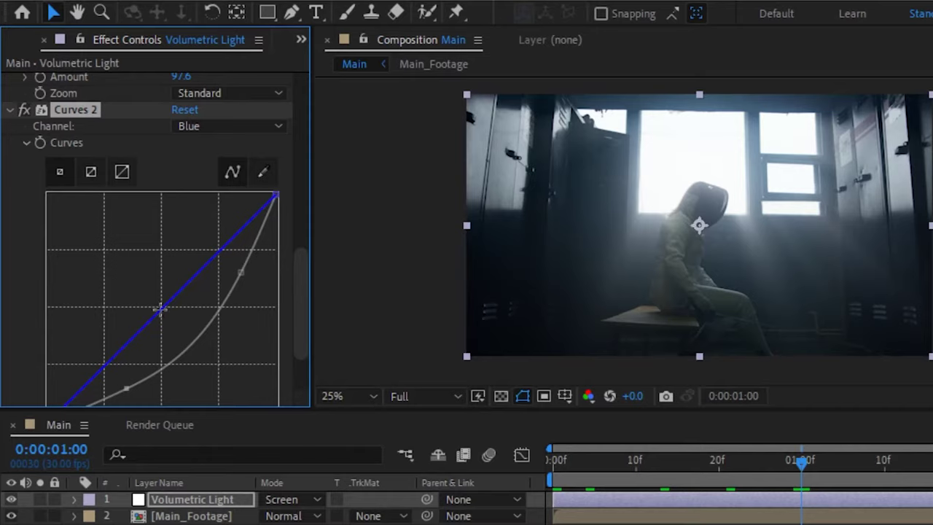
{"action": "left_click_drag", "start_coordinate": [156, 309], "coordinate": [141, 306]}
{"action": "scroll", "coordinate": [189, 194], "scroll_direction": "up", "scroll_amount": 4}
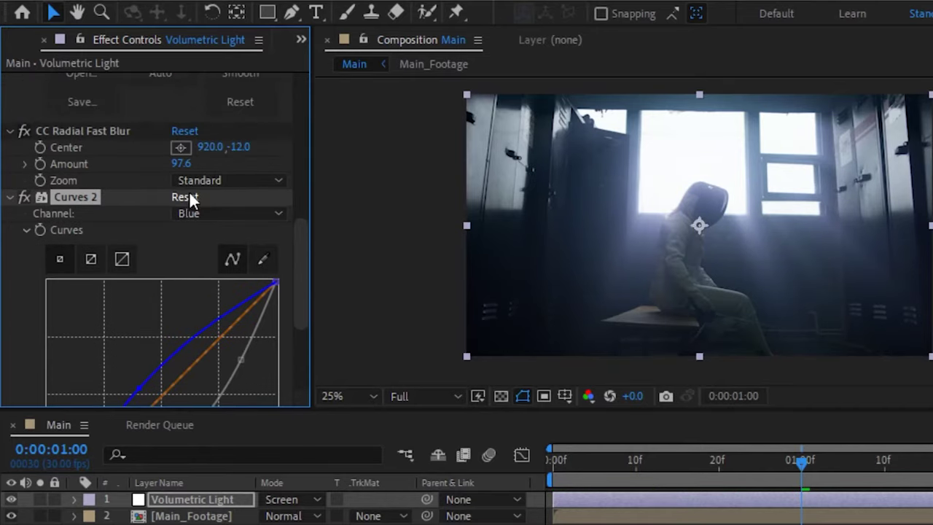
{"action": "left_click", "coordinate": [210, 213]}
{"action": "left_click", "coordinate": [213, 275]}
{"action": "scroll", "coordinate": [119, 282], "scroll_direction": "down", "scroll_amount": 4}
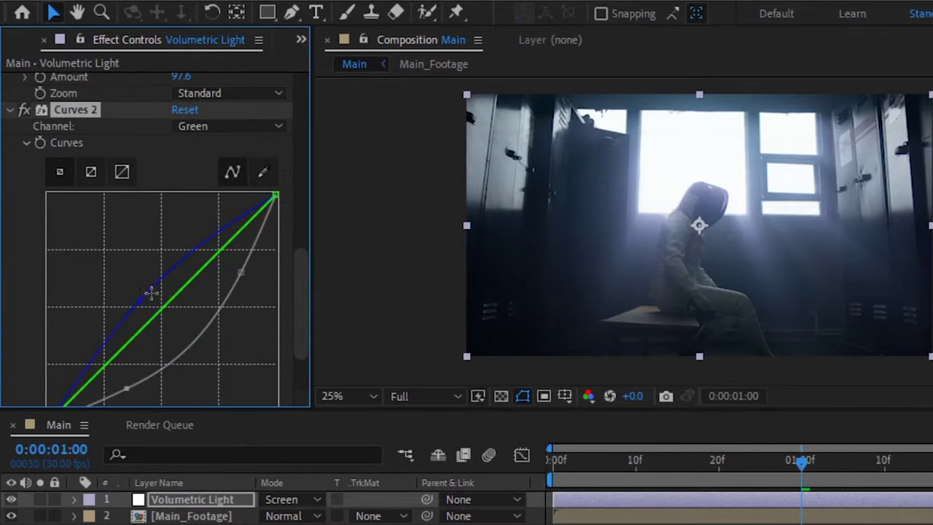
{"action": "left_click_drag", "start_coordinate": [161, 307], "coordinate": [146, 300]}
Pull the Red channel curve down, then toggle Curves 2 off and on to compare
{"action": "left_click", "coordinate": [211, 126]}
{"action": "left_click", "coordinate": [223, 170]}
{"action": "scroll", "coordinate": [158, 229], "scroll_direction": "down", "scroll_amount": 4}
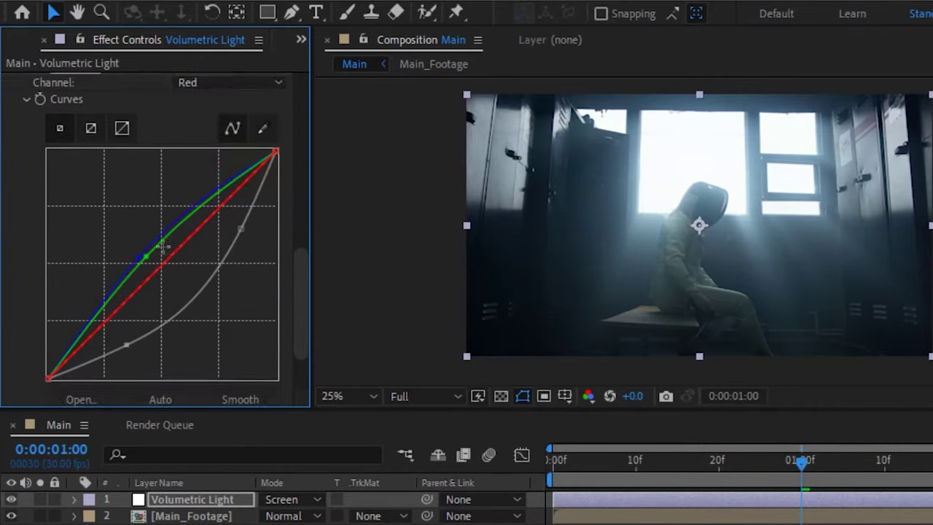
{"action": "left_click_drag", "start_coordinate": [158, 230], "coordinate": [173, 243]}
{"action": "scroll", "coordinate": [65, 162], "scroll_direction": "up", "scroll_amount": 6}
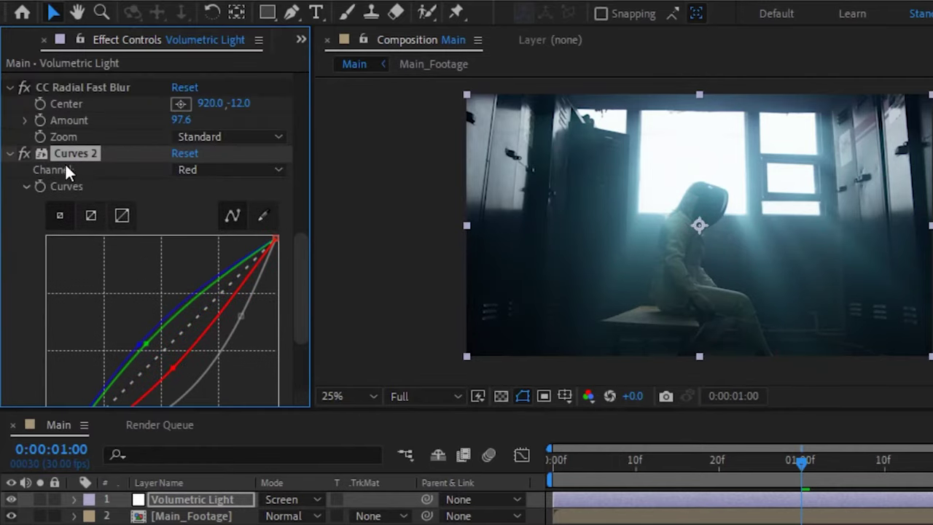
{"action": "left_click", "coordinate": [24, 153]}
{"action": "left_click", "coordinate": [25, 153]}
{"action": "left_click", "coordinate": [24, 154]}
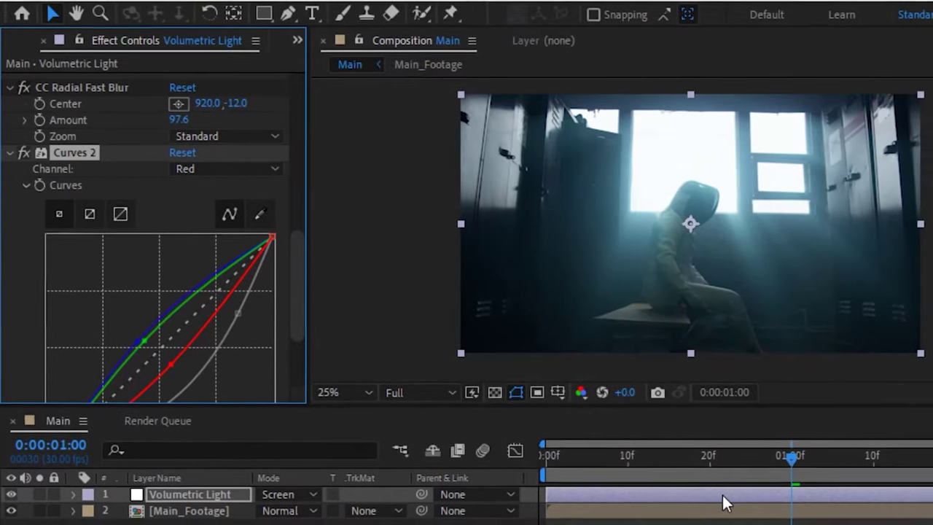
{"action": "key", "text": "Home"}
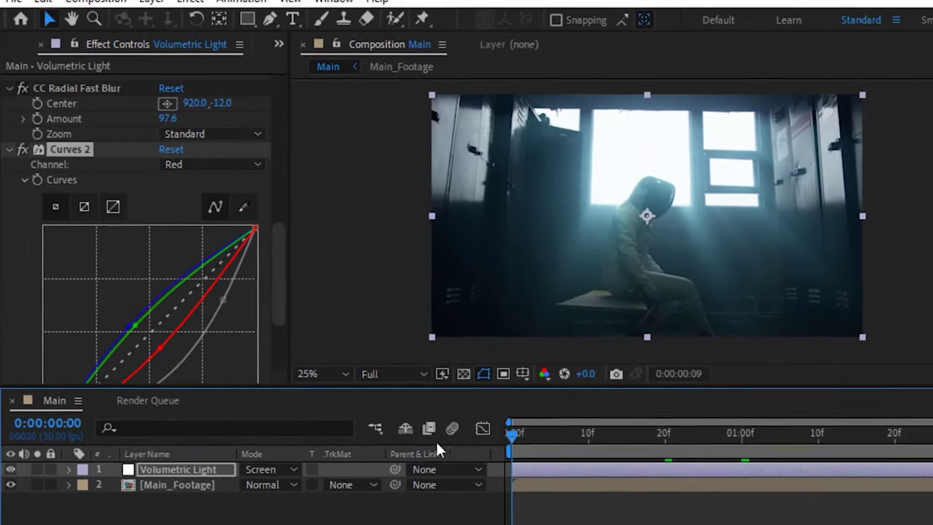
{"action": "key", "text": "space"}
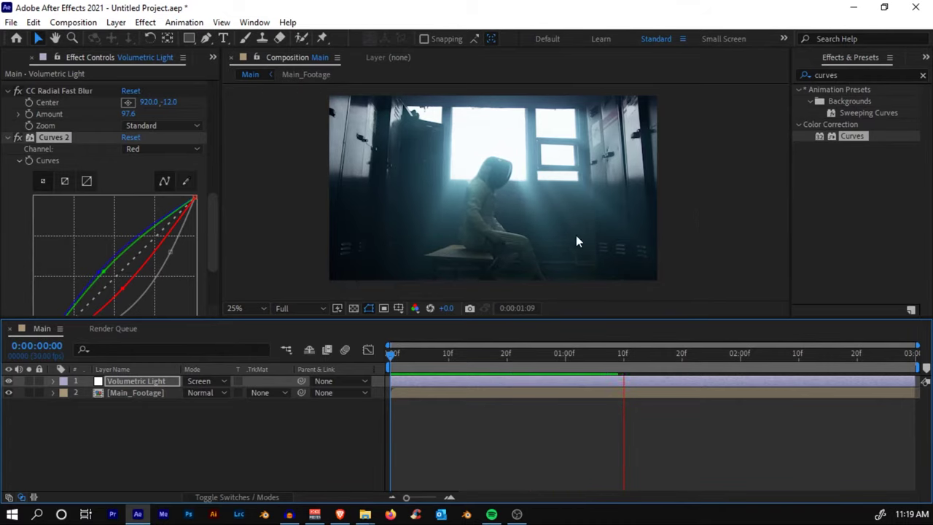
{"action": "left_click", "coordinate": [478, 355]}
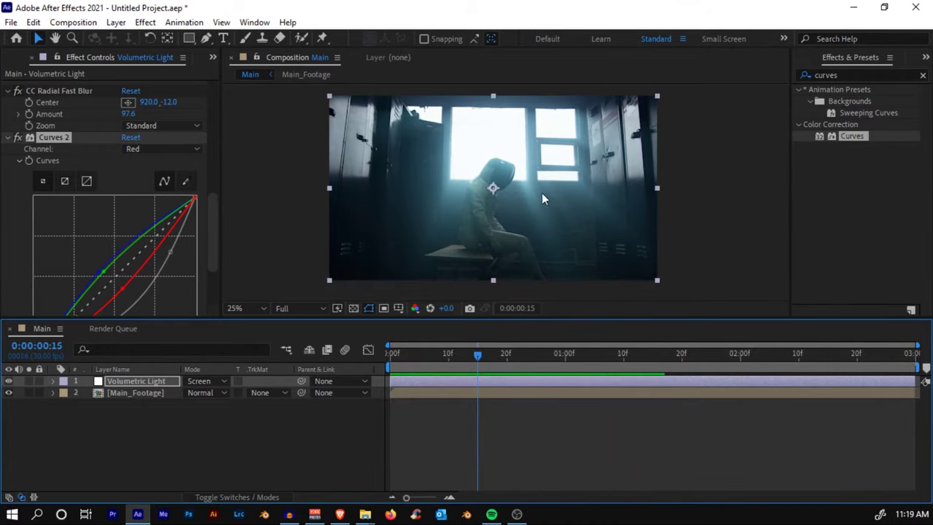
{"action": "scroll", "coordinate": [541, 192], "scroll_direction": "up", "scroll_amount": 2}
{"action": "scroll", "coordinate": [545, 194], "scroll_direction": "up", "scroll_amount": 2}
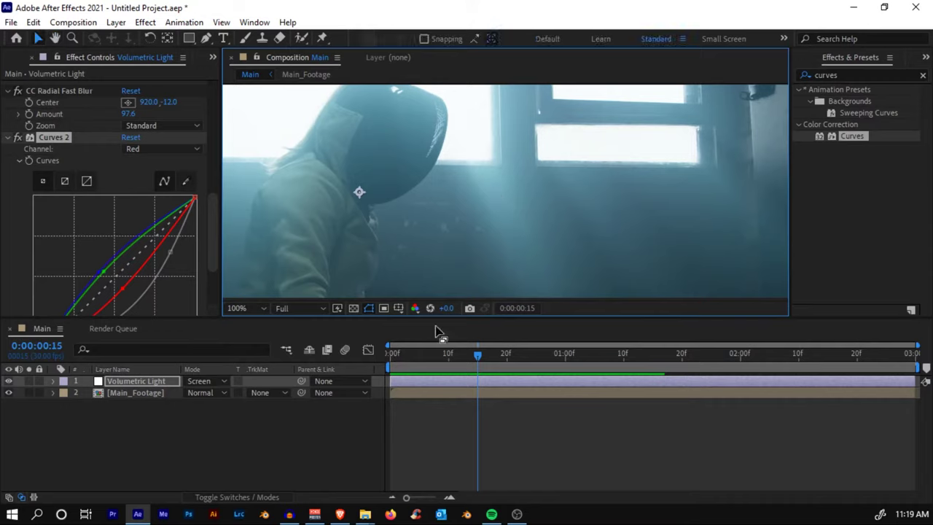
Apply the Noise effect to Volumetric Light with Amount of Noise set to 4%
{"action": "key", "text": "ctrl+space"}
{"action": "type", "text": "add"}
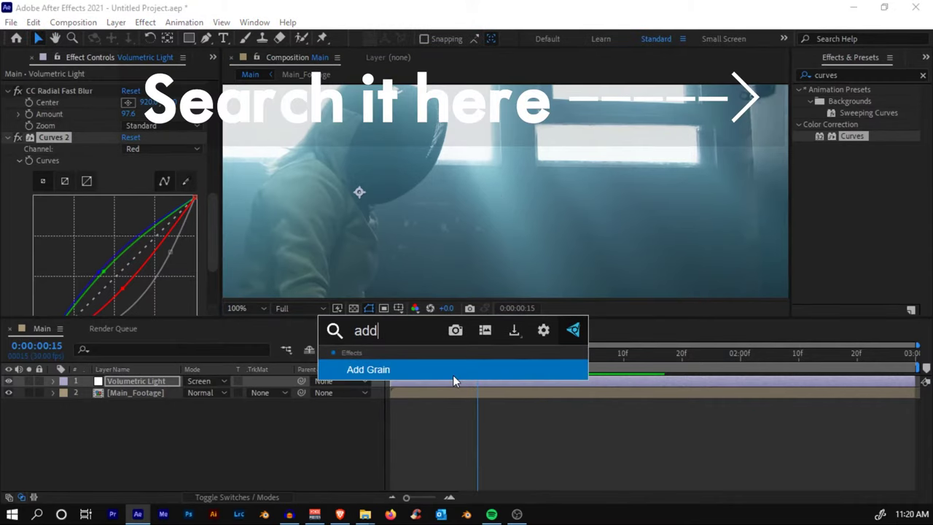
{"action": "left_click", "coordinate": [453, 375]}
{"action": "type", "text": "noise"}
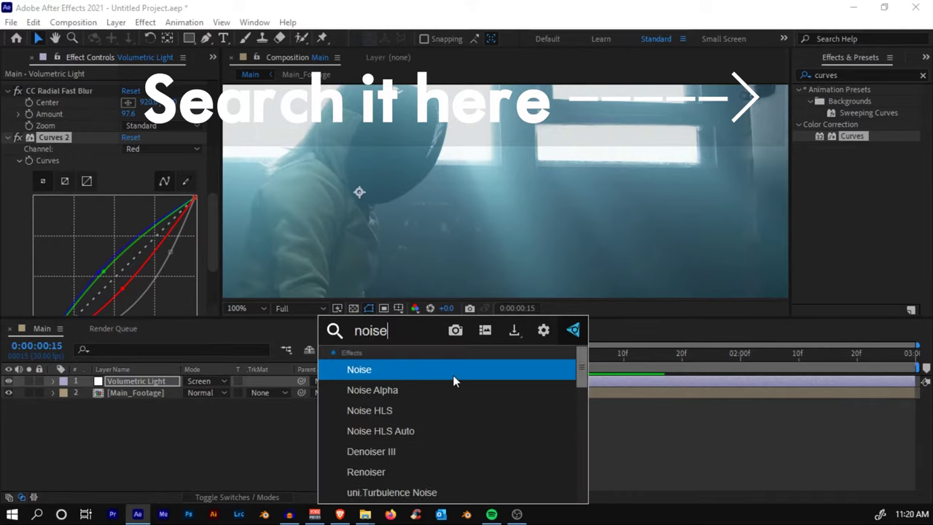
{"action": "key", "text": "Return"}
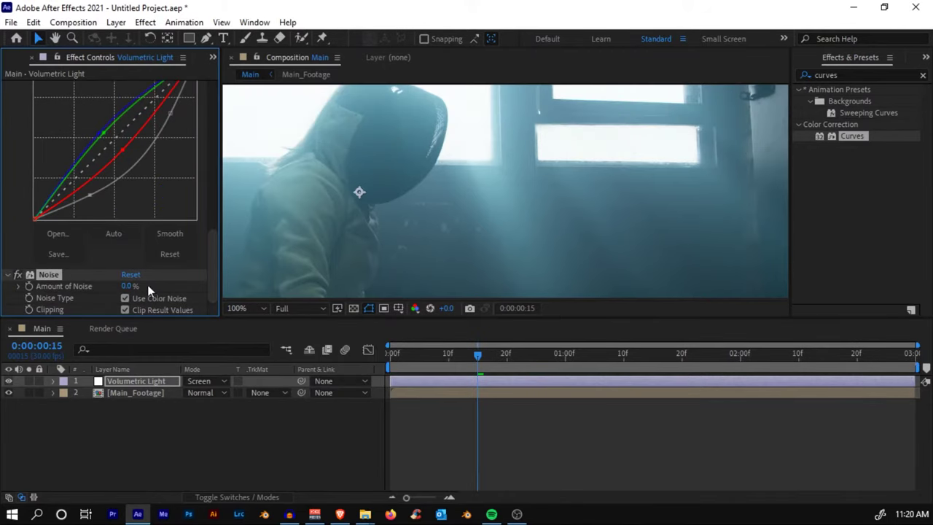
{"action": "left_click", "coordinate": [123, 287]}
{"action": "type", "text": "4"}
{"action": "key", "text": "Return"}
Adjust the composition view and deselect the Volumetric Light layer
{"action": "scroll", "coordinate": [385, 217], "scroll_direction": "down", "scroll_amount": 4}
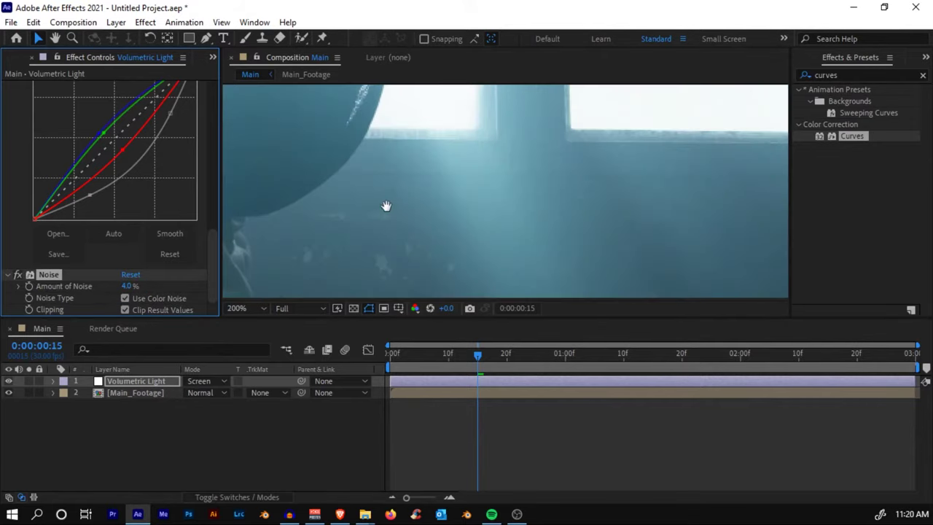
{"action": "left_click_drag", "start_coordinate": [502, 213], "coordinate": [501, 205]}
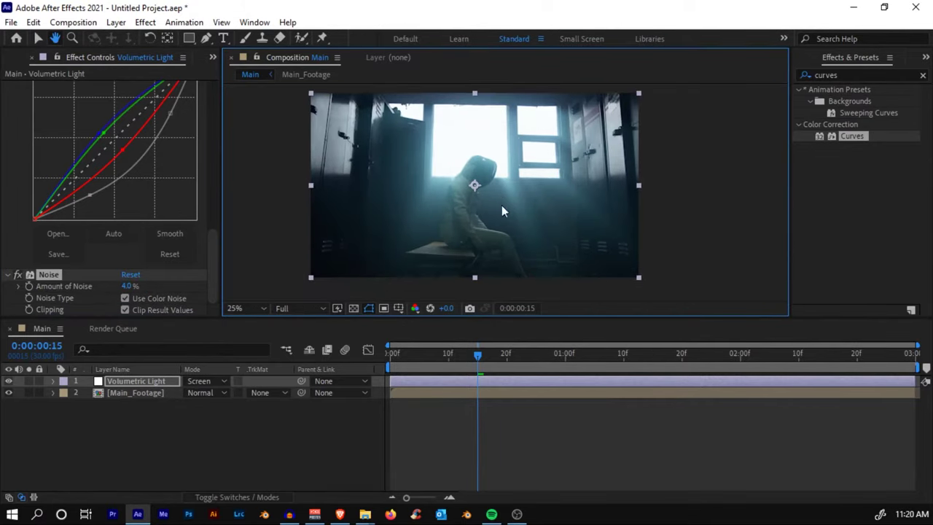
{"action": "left_click", "coordinate": [465, 431]}
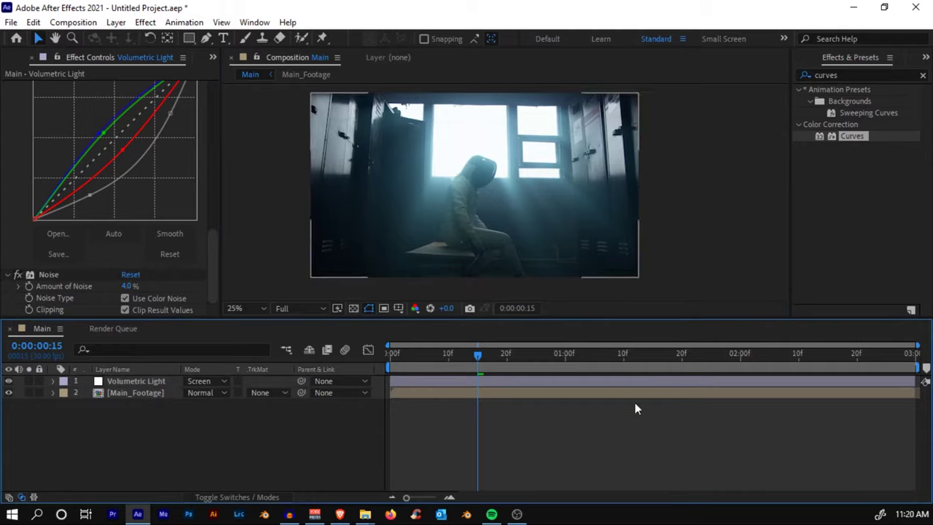
Create a black comp-sized solid layer named Letterbox
{"action": "right_click", "coordinate": [426, 407]}
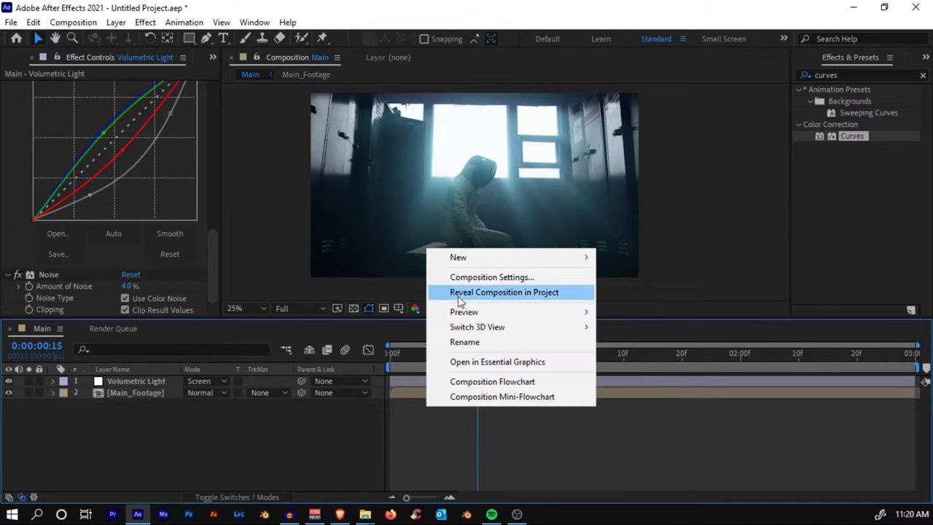
{"action": "mouse_move", "coordinate": [469, 259]}
{"action": "left_click", "coordinate": [666, 293]}
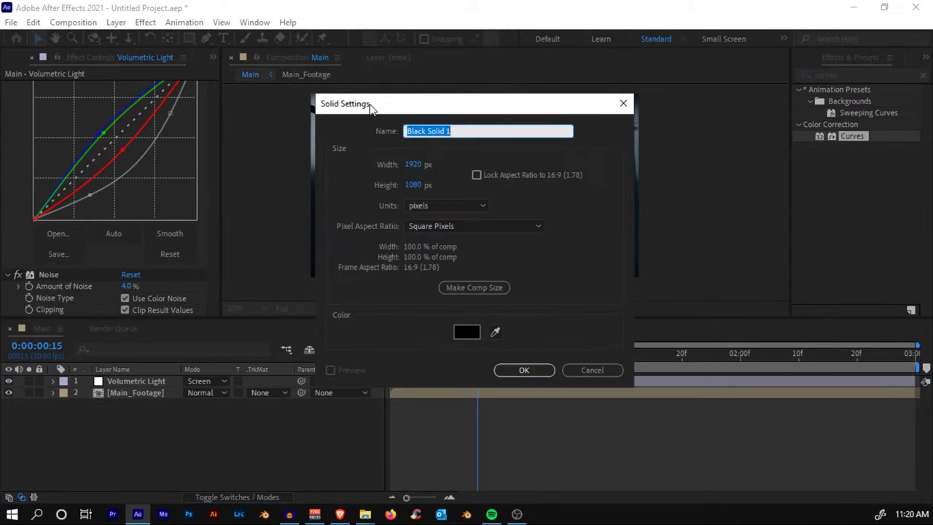
{"action": "type", "text": "C"}
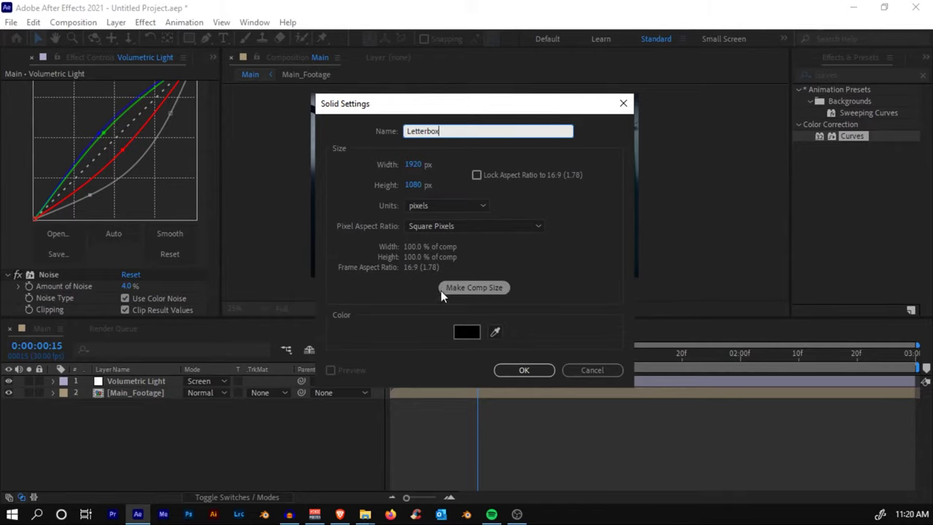
{"action": "left_click", "coordinate": [468, 289]}
{"action": "left_click", "coordinate": [523, 370]}
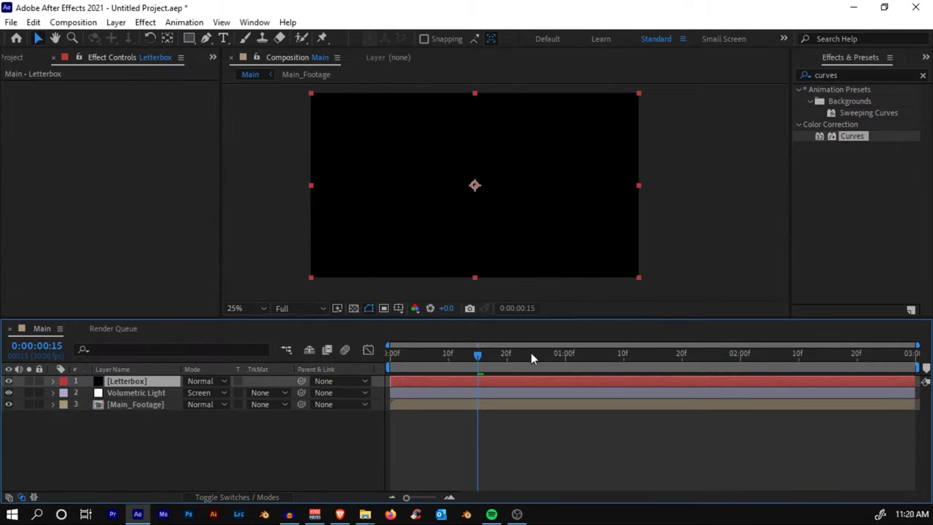
Apply CC Jaws to Letterbox with Completion 75%, Height 0%, Width 2, and preview
{"action": "double_click", "coordinate": [874, 75]}
{"action": "type", "text": "cc jawsd"}
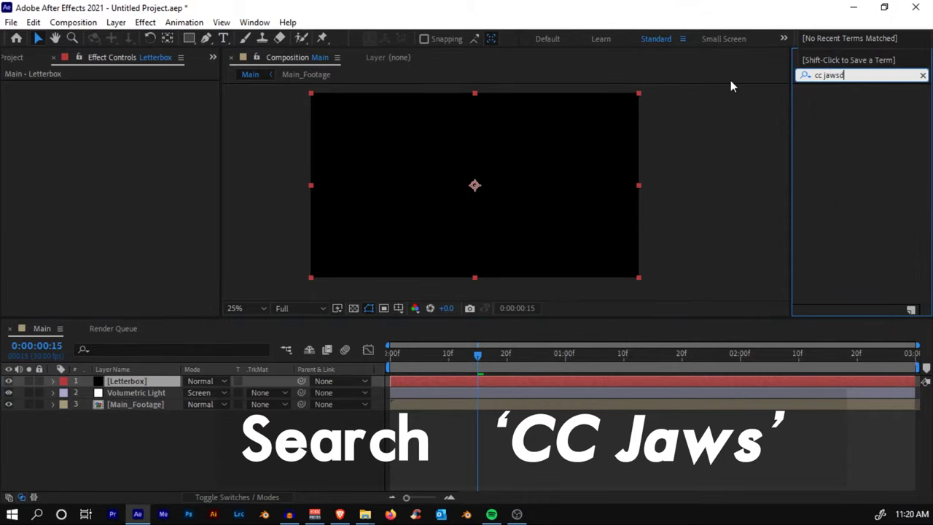
{"action": "key", "text": "BackSpace"}
{"action": "left_click_drag", "start_coordinate": [823, 98], "coordinate": [468, 381]}
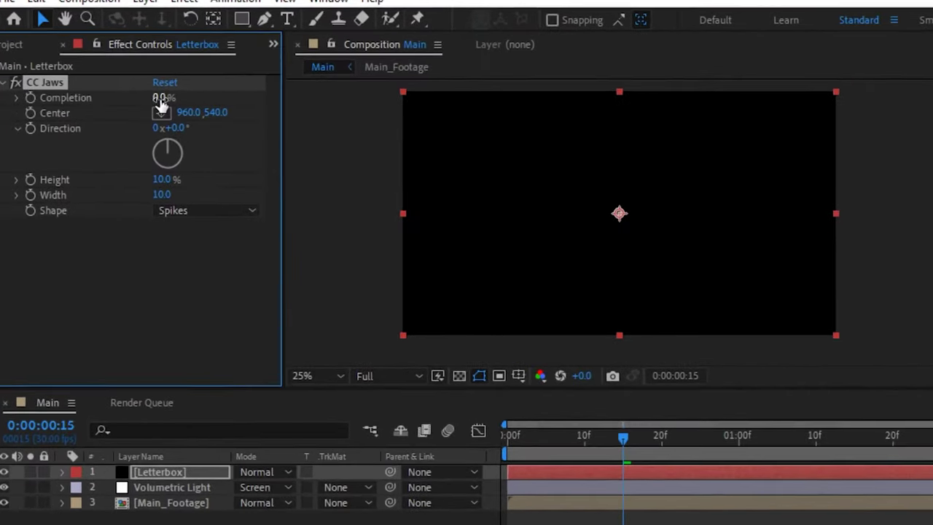
{"action": "left_click", "coordinate": [128, 97]}
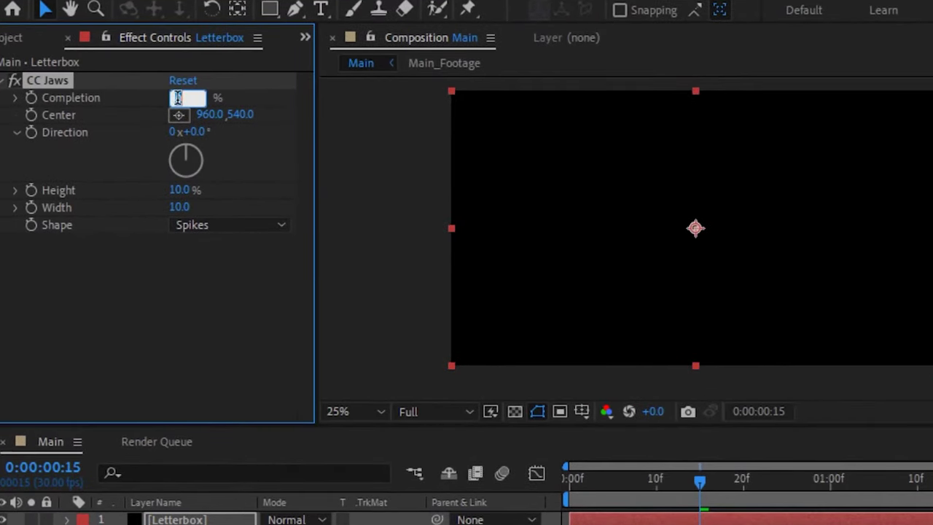
{"action": "key", "text": "Return"}
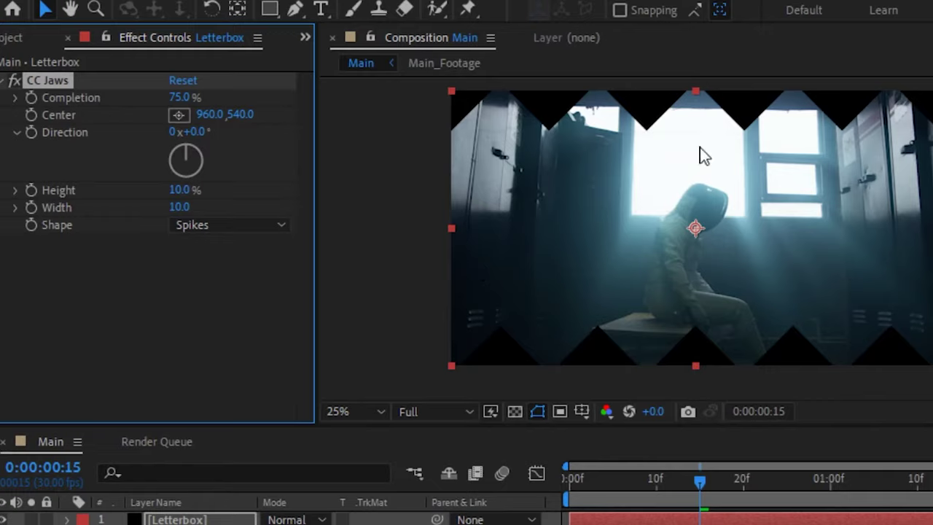
{"action": "left_click_drag", "start_coordinate": [182, 190], "coordinate": [45, 190]}
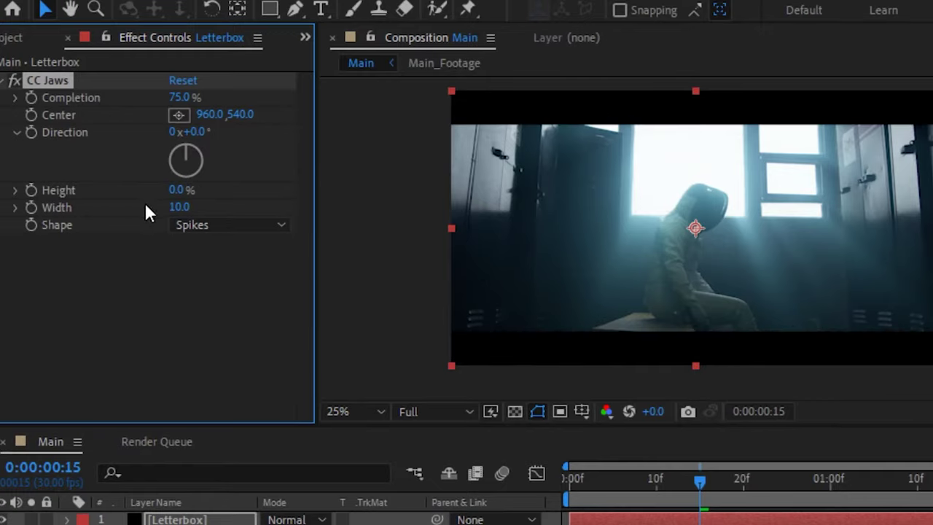
{"action": "left_click_drag", "start_coordinate": [183, 208], "coordinate": [111, 214]}
{"action": "key", "text": "space"}
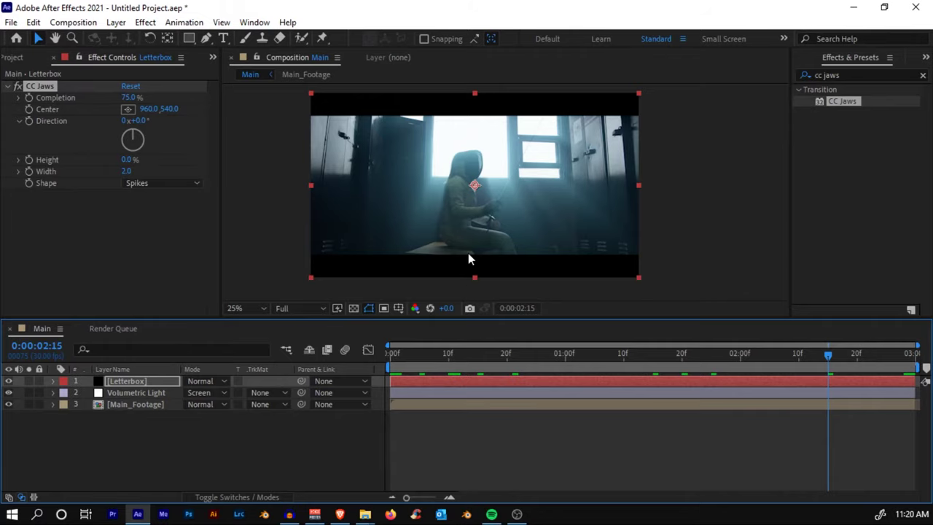
Pre-compose Main_Footage and Volumetric Light into a precomp named MAIN, nudged slightly upward
{"action": "left_click", "coordinate": [122, 403]}
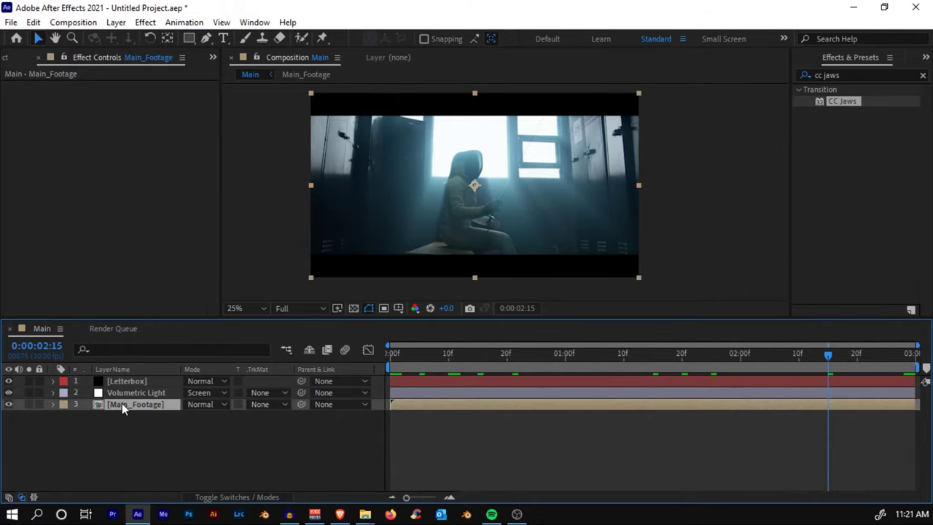
{"action": "left_click", "coordinate": [122, 391], "text": "shift"}
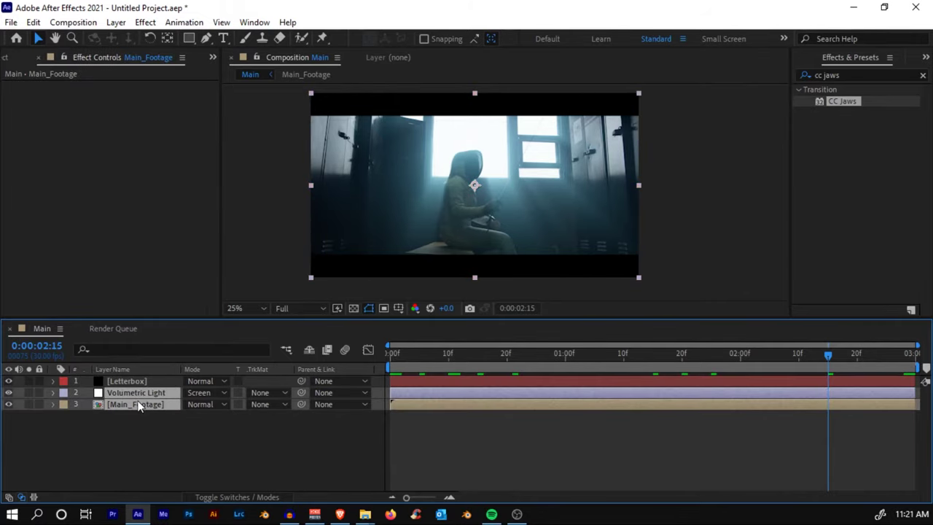
{"action": "right_click", "coordinate": [138, 405]}
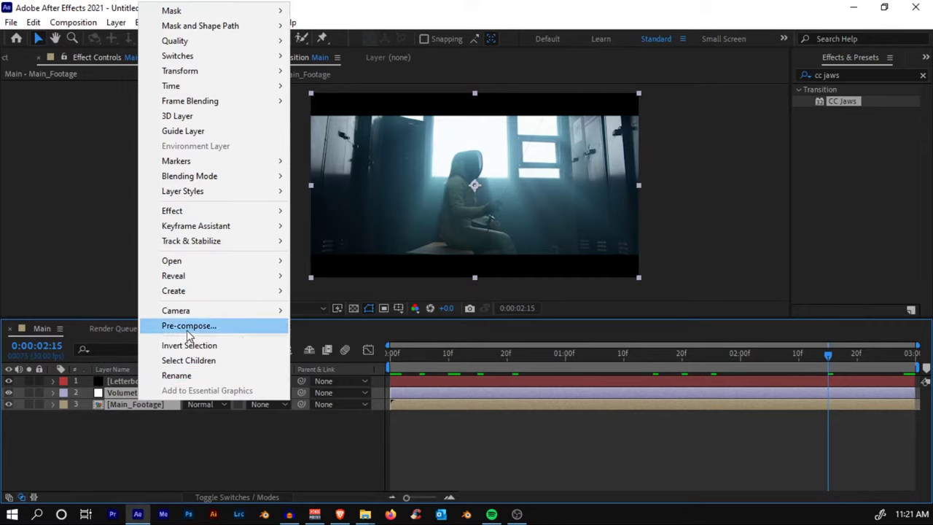
{"action": "left_click", "coordinate": [188, 326]}
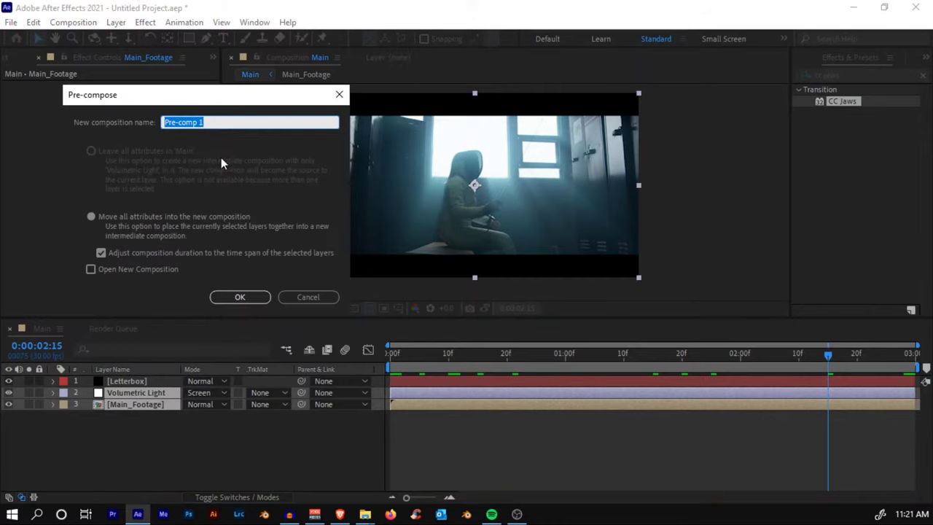
{"action": "type", "text": "MAIN"}
{"action": "key", "text": "Return"}
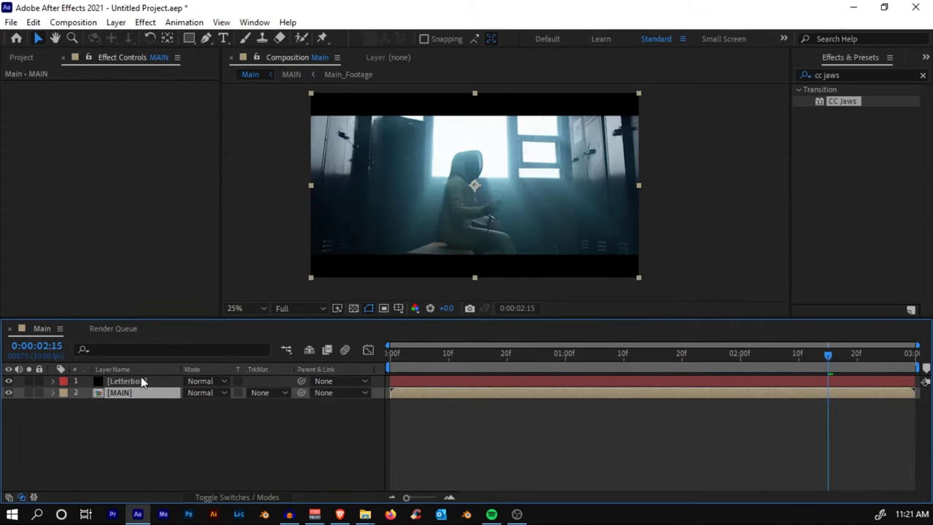
{"action": "mouse_move", "coordinate": [503, 217]}
{"action": "left_mouse_down"}
{"action": "mouse_move", "coordinate": [506, 191]}
{"action": "mouse_move", "coordinate": [508, 202]}
{"action": "left_mouse_up"}
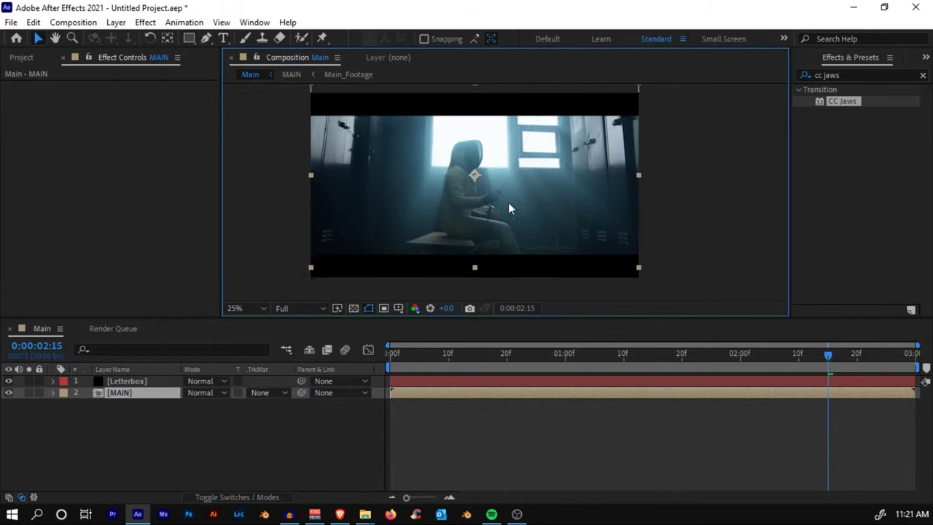
Preview the letterboxed composition from the first frame in an enlarged viewer
{"action": "left_click", "coordinate": [504, 368]}
{"action": "key", "text": "Home"}
{"action": "key", "text": "grave"}
{"action": "scroll", "coordinate": [549, 288], "scroll_direction": "up", "scroll_amount": 2}
{"action": "left_click_drag", "start_coordinate": [550, 288], "coordinate": [588, 287]}
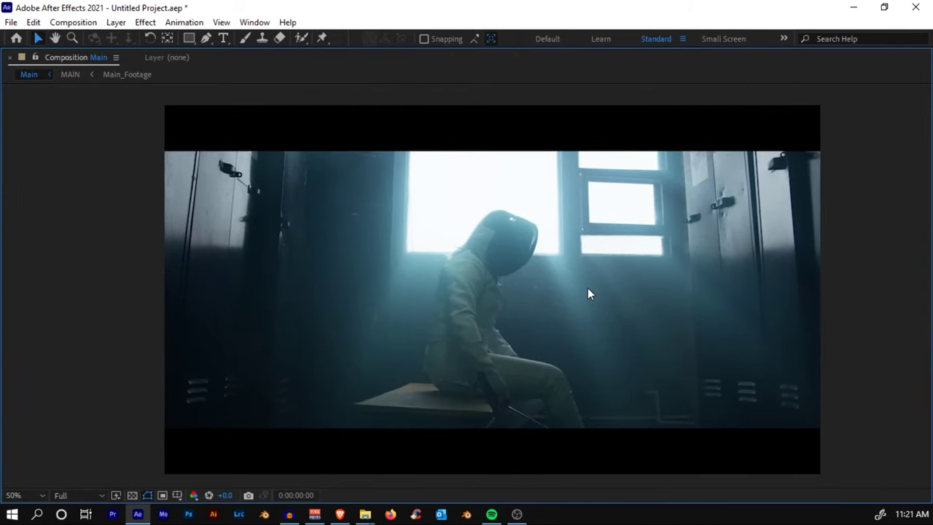
{"action": "key", "text": "space"}
{"action": "key", "text": "grave"}
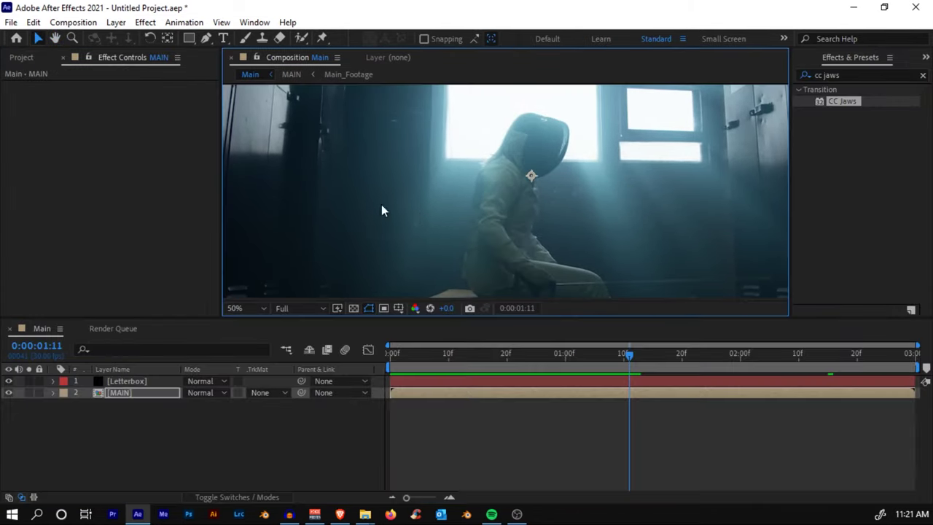
Add the original pexels clip beneath MAIN and preview the raw footage against the graded shot
{"action": "left_click", "coordinate": [32, 57]}
{"action": "left_click_drag", "start_coordinate": [51, 217], "coordinate": [8, 385]}
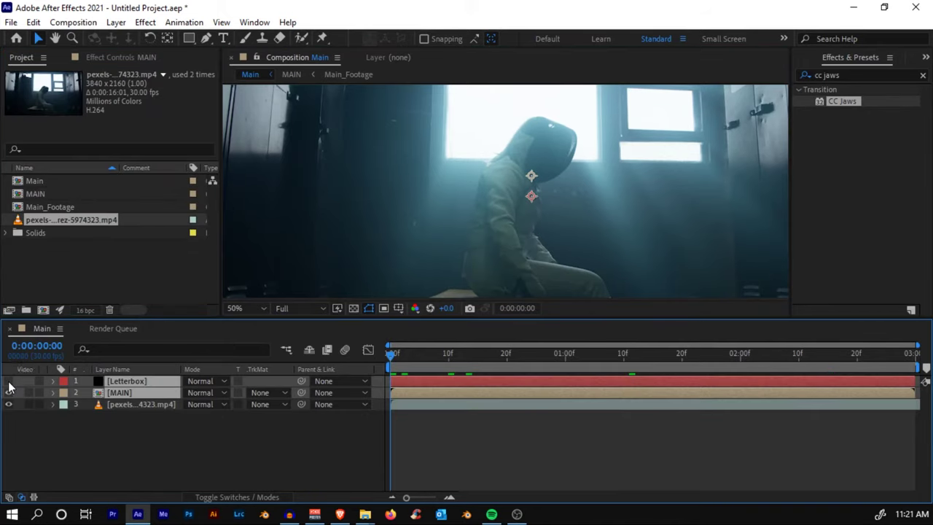
{"action": "key", "text": "grave"}
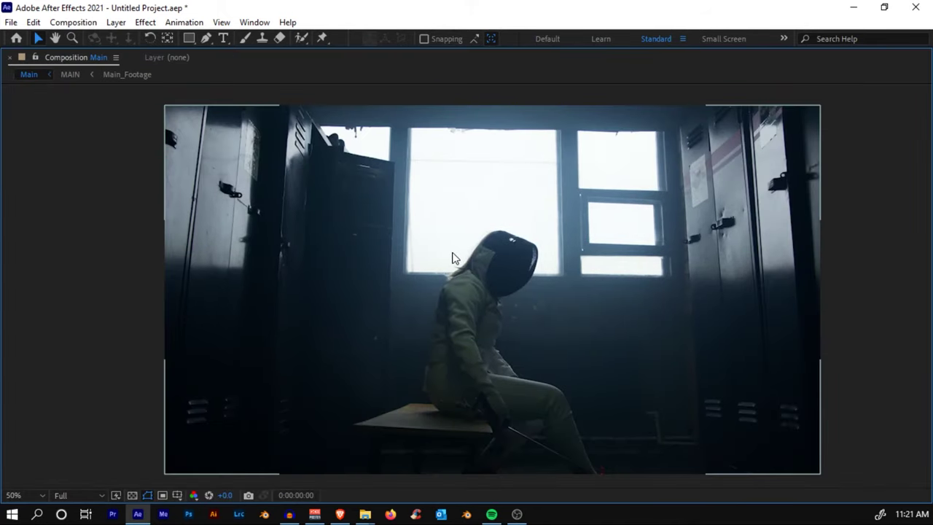
{"action": "key", "text": "space"}
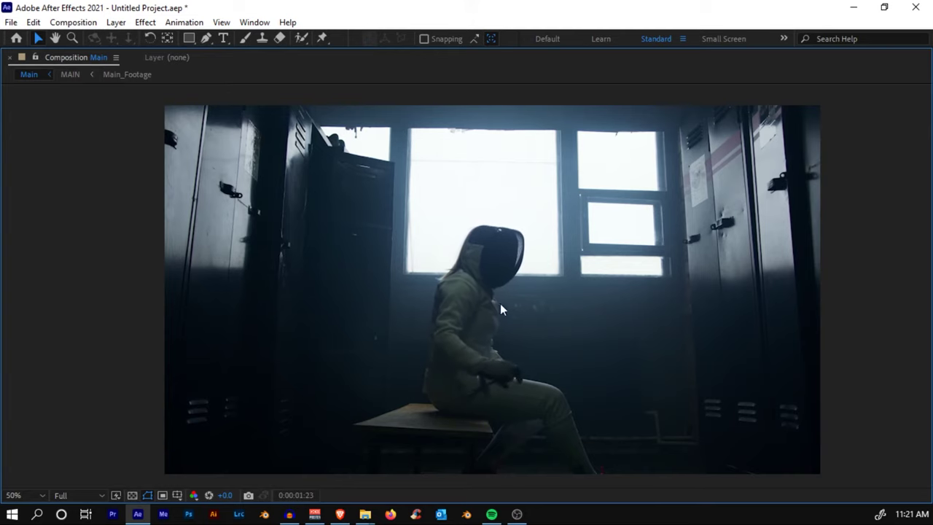
{"action": "key", "text": "space"}
{"action": "key", "text": "grave"}
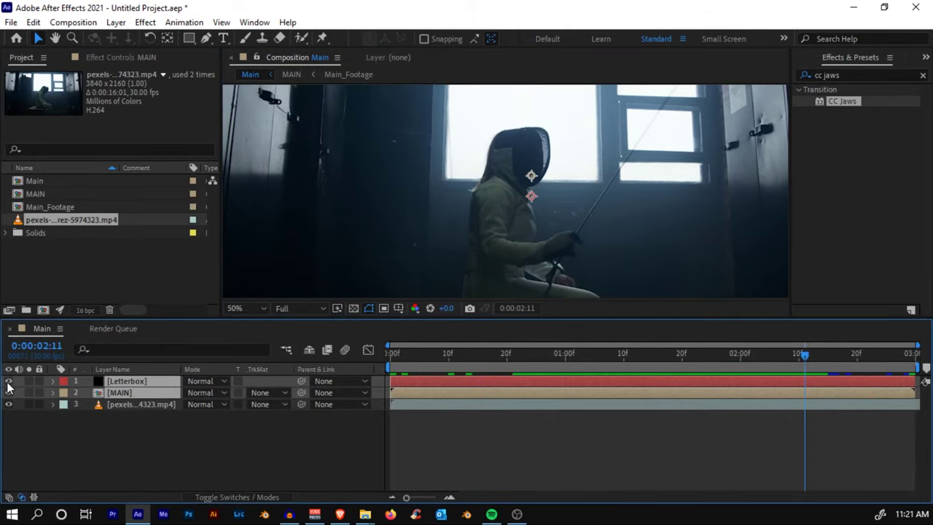
{"action": "left_click", "coordinate": [9, 382]}
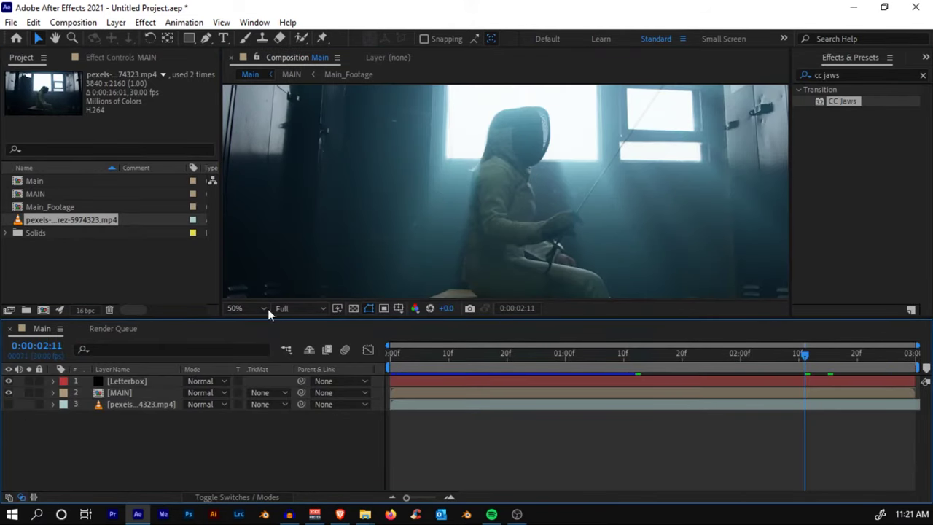
{"action": "key", "text": "grave"}
{"action": "key", "text": "space"}
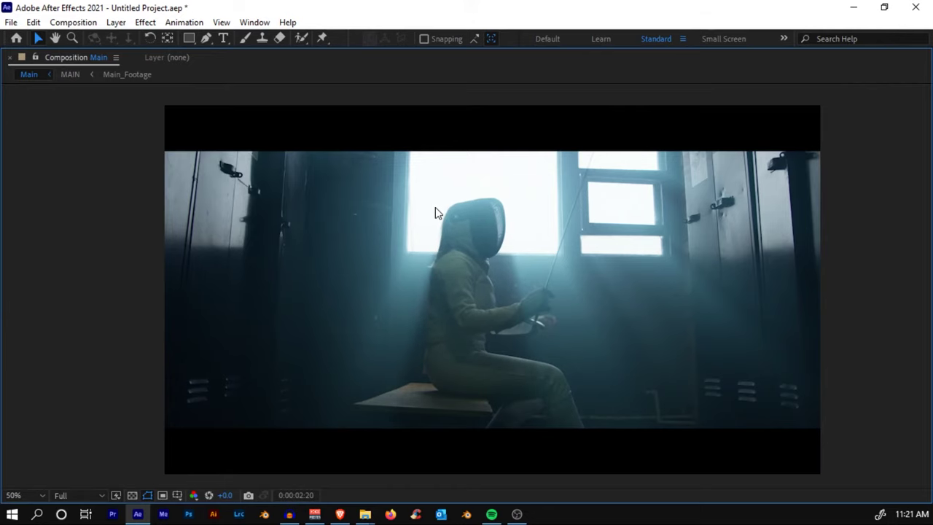
{"action": "key", "text": "space"}
{"action": "key", "text": "grave"}
At frame 10, toggle Solo on the original footage layer to compare before and after
{"action": "left_click", "coordinate": [448, 357]}
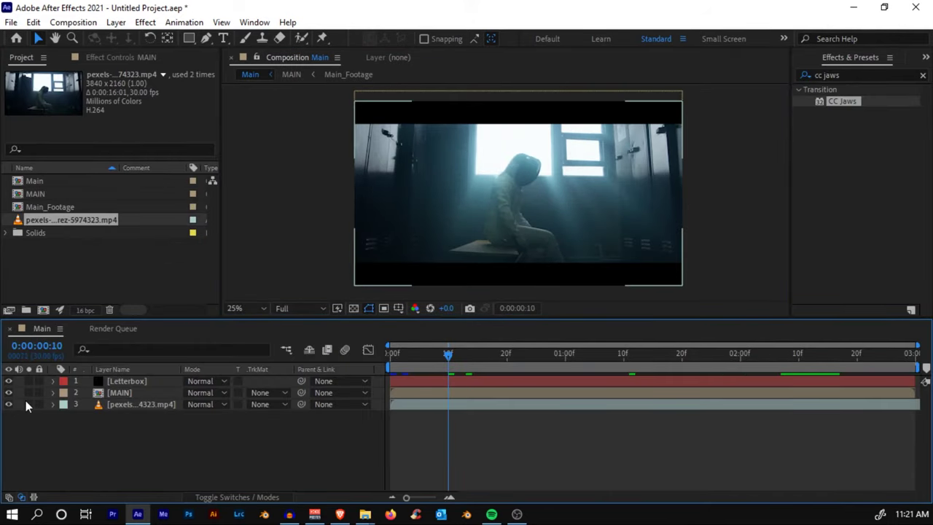
{"action": "left_click", "coordinate": [30, 405]}
{"action": "left_click", "coordinate": [30, 405]}
{"action": "left_click", "coordinate": [31, 406]}
{"action": "left_click", "coordinate": [31, 406]}
Recentre the view, solo-compare the original against the final look, and enlarge the timeline
{"action": "key", "text": "grave"}
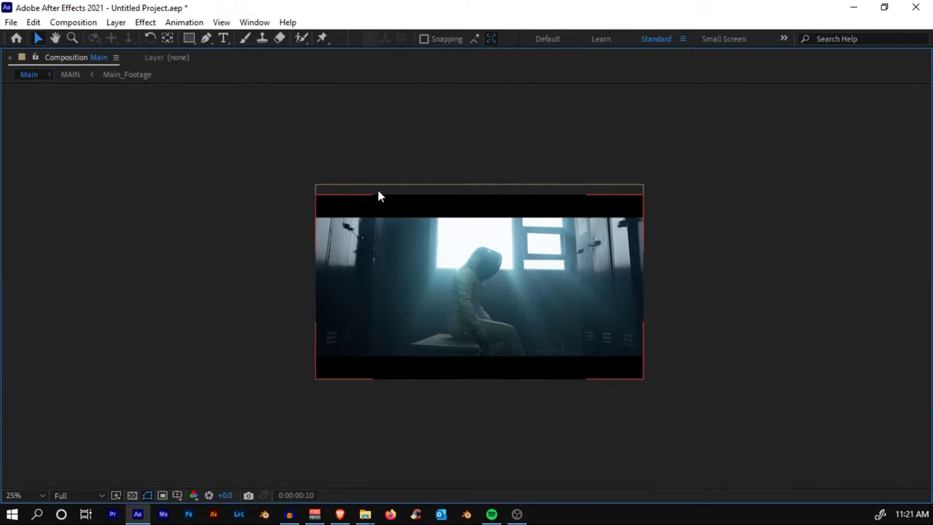
{"action": "scroll", "coordinate": [468, 237], "scroll_direction": "up", "scroll_amount": 2}
{"action": "key", "text": "h"}
{"action": "left_click_drag", "start_coordinate": [468, 237], "coordinate": [465, 227]}
{"action": "key", "text": "v"}
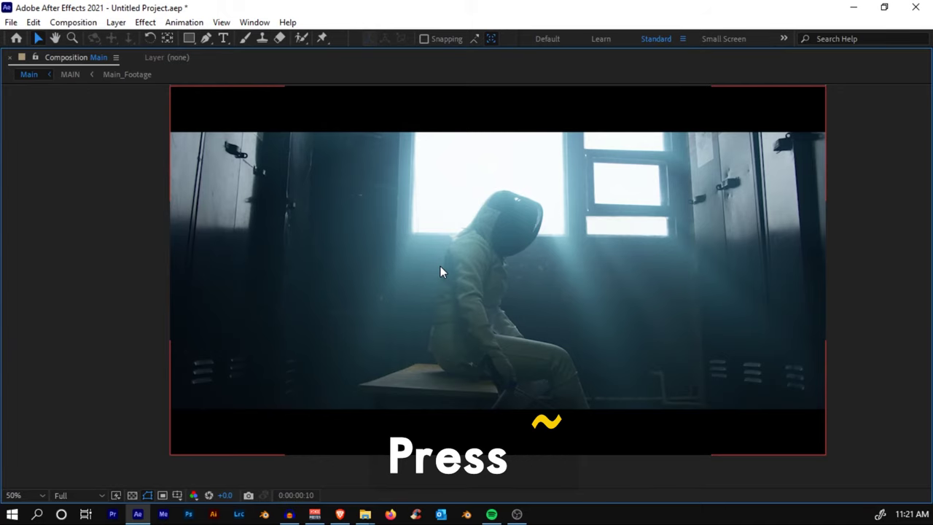
{"action": "key", "text": "grave"}
{"action": "left_click", "coordinate": [31, 465]}
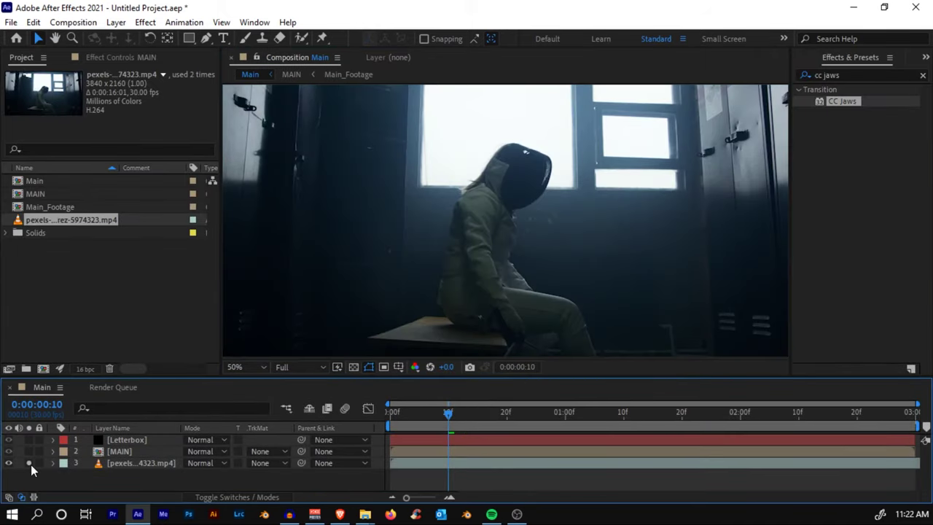
{"action": "left_click", "coordinate": [31, 464]}
{"action": "scroll", "coordinate": [470, 199], "scroll_direction": "down", "scroll_amount": 2}
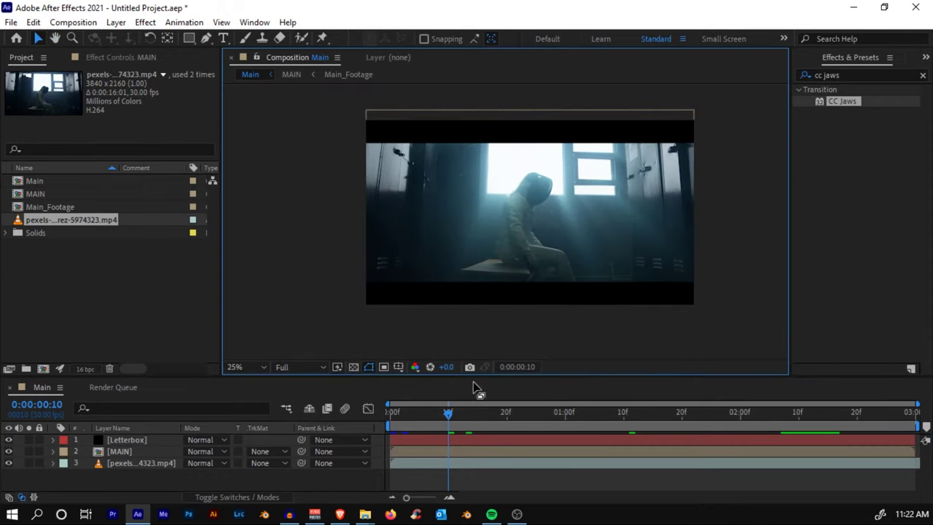
{"action": "left_click_drag", "start_coordinate": [476, 375], "coordinate": [476, 314]}
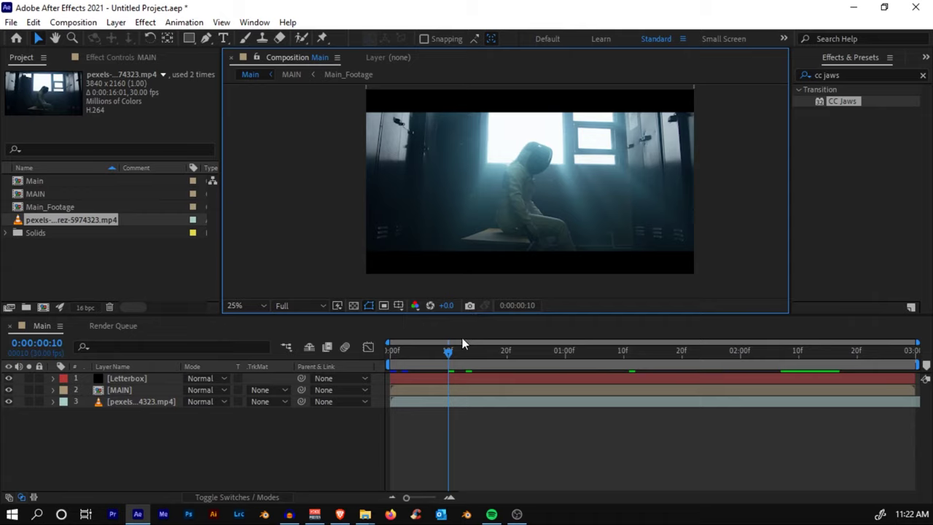
{"action": "left_click_drag", "start_coordinate": [460, 350], "coordinate": [840, 353]}
{"action": "key", "text": "space"}
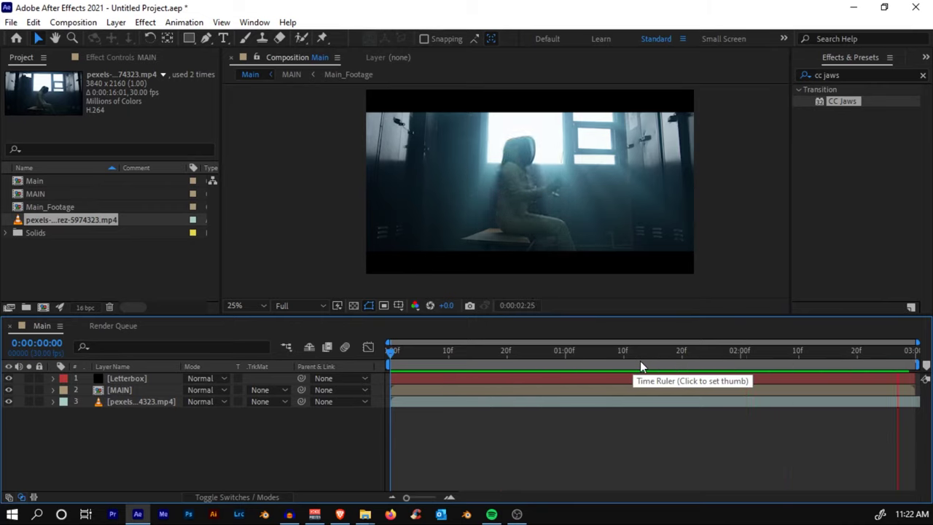
{"action": "left_click", "coordinate": [393, 354]}
{"action": "left_click_drag", "start_coordinate": [393, 354], "coordinate": [756, 346]}
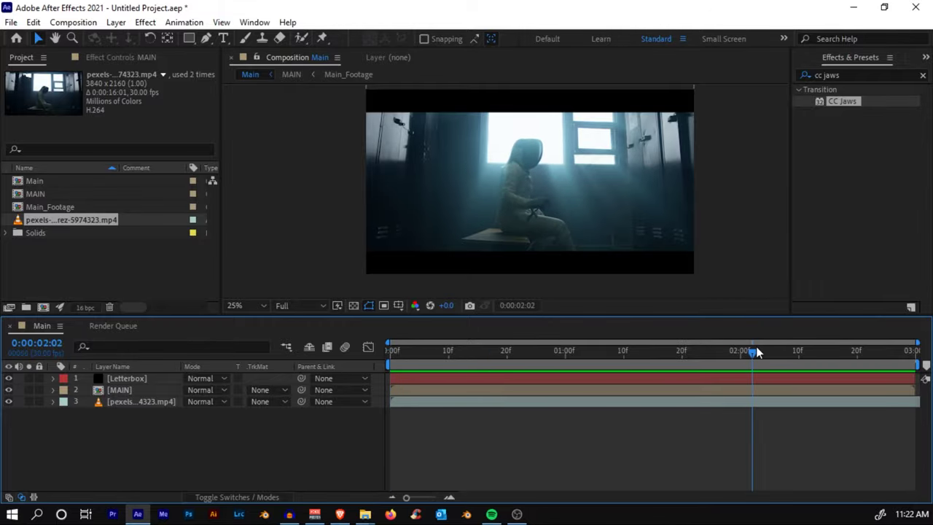